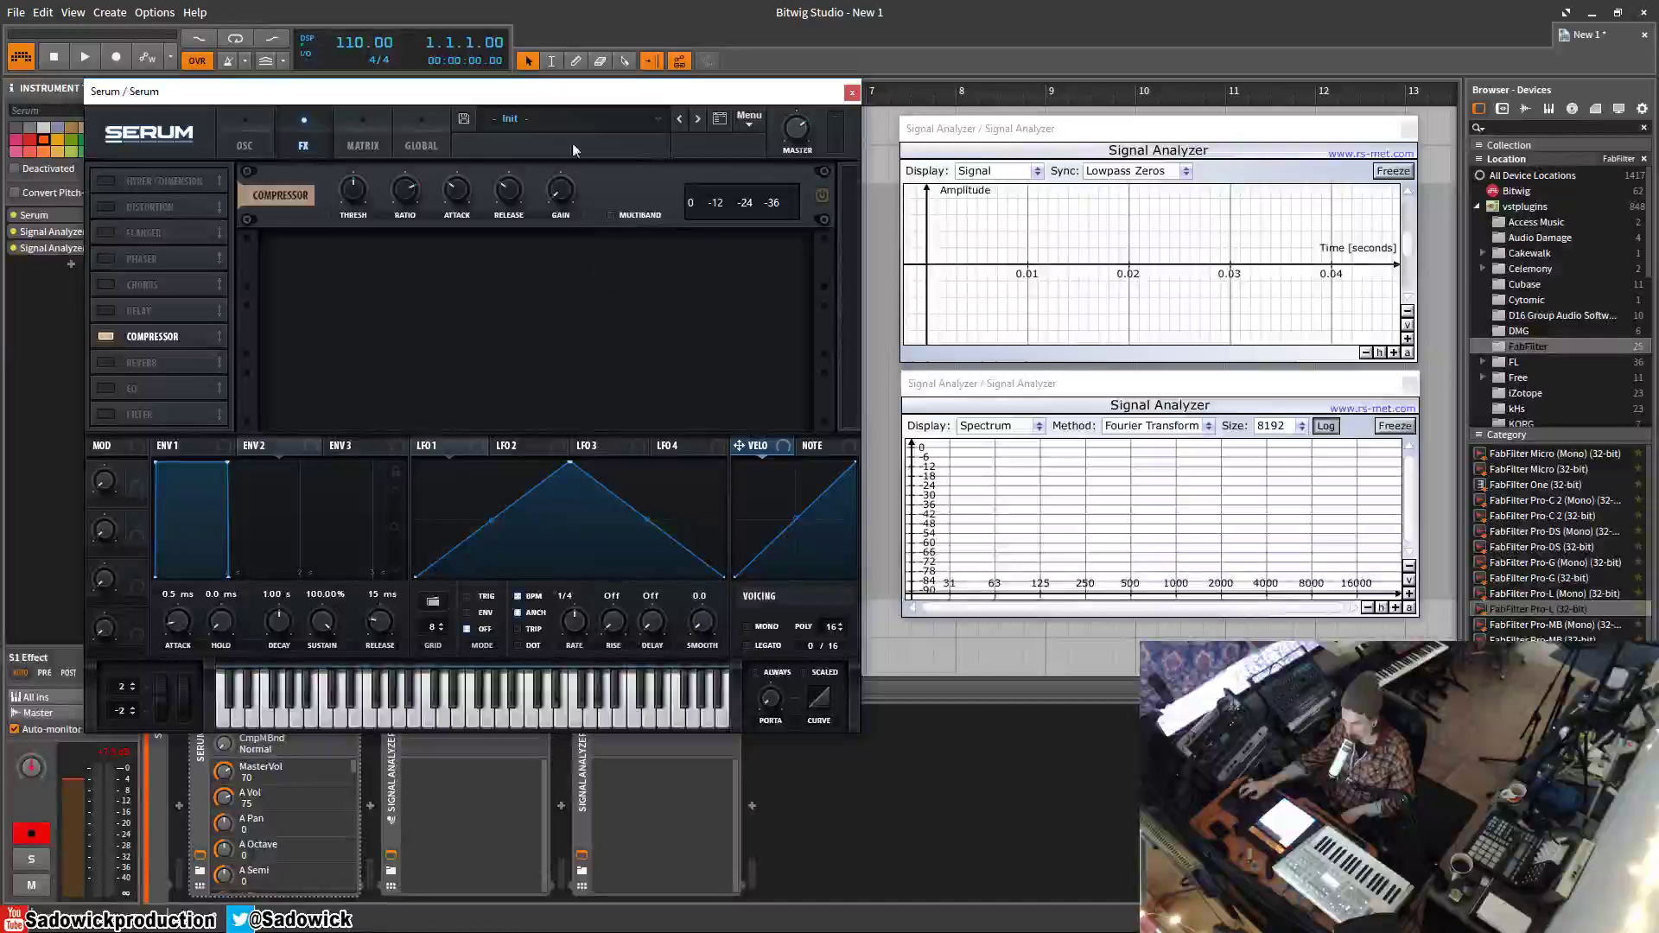
# - Set oscillator A to 4 unison voices and lengthen Envelope 1's release to about 141 ms
pyautogui.click(250, 139)
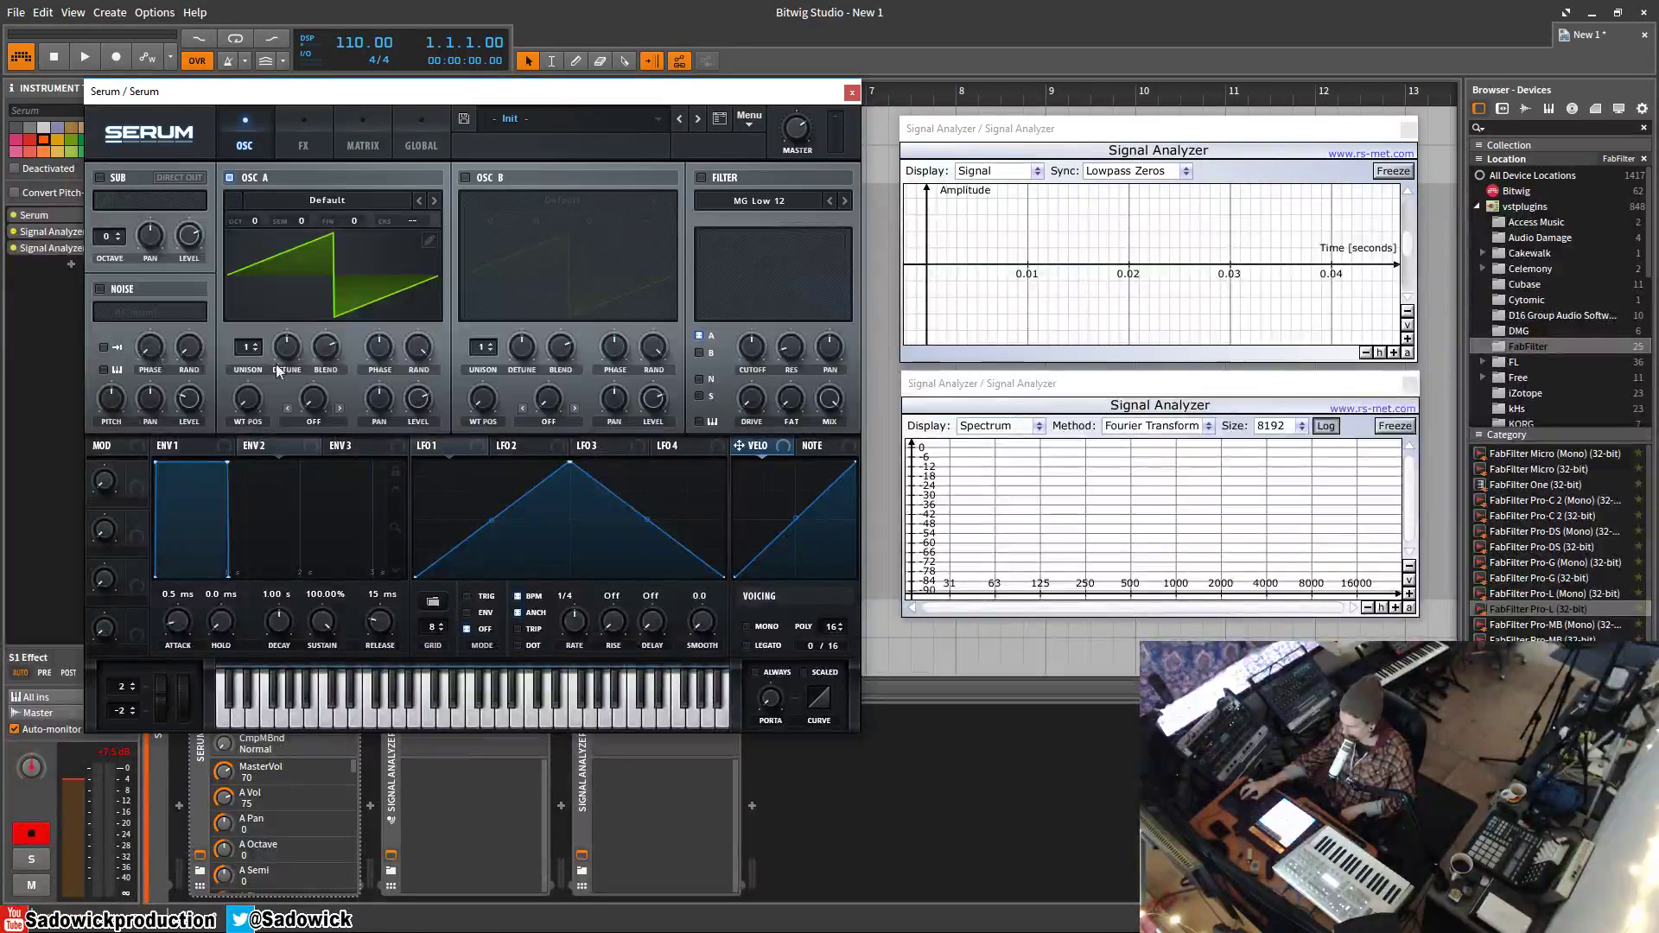
pyautogui.moveTo(247, 349); pyautogui.dragTo(287, 390)
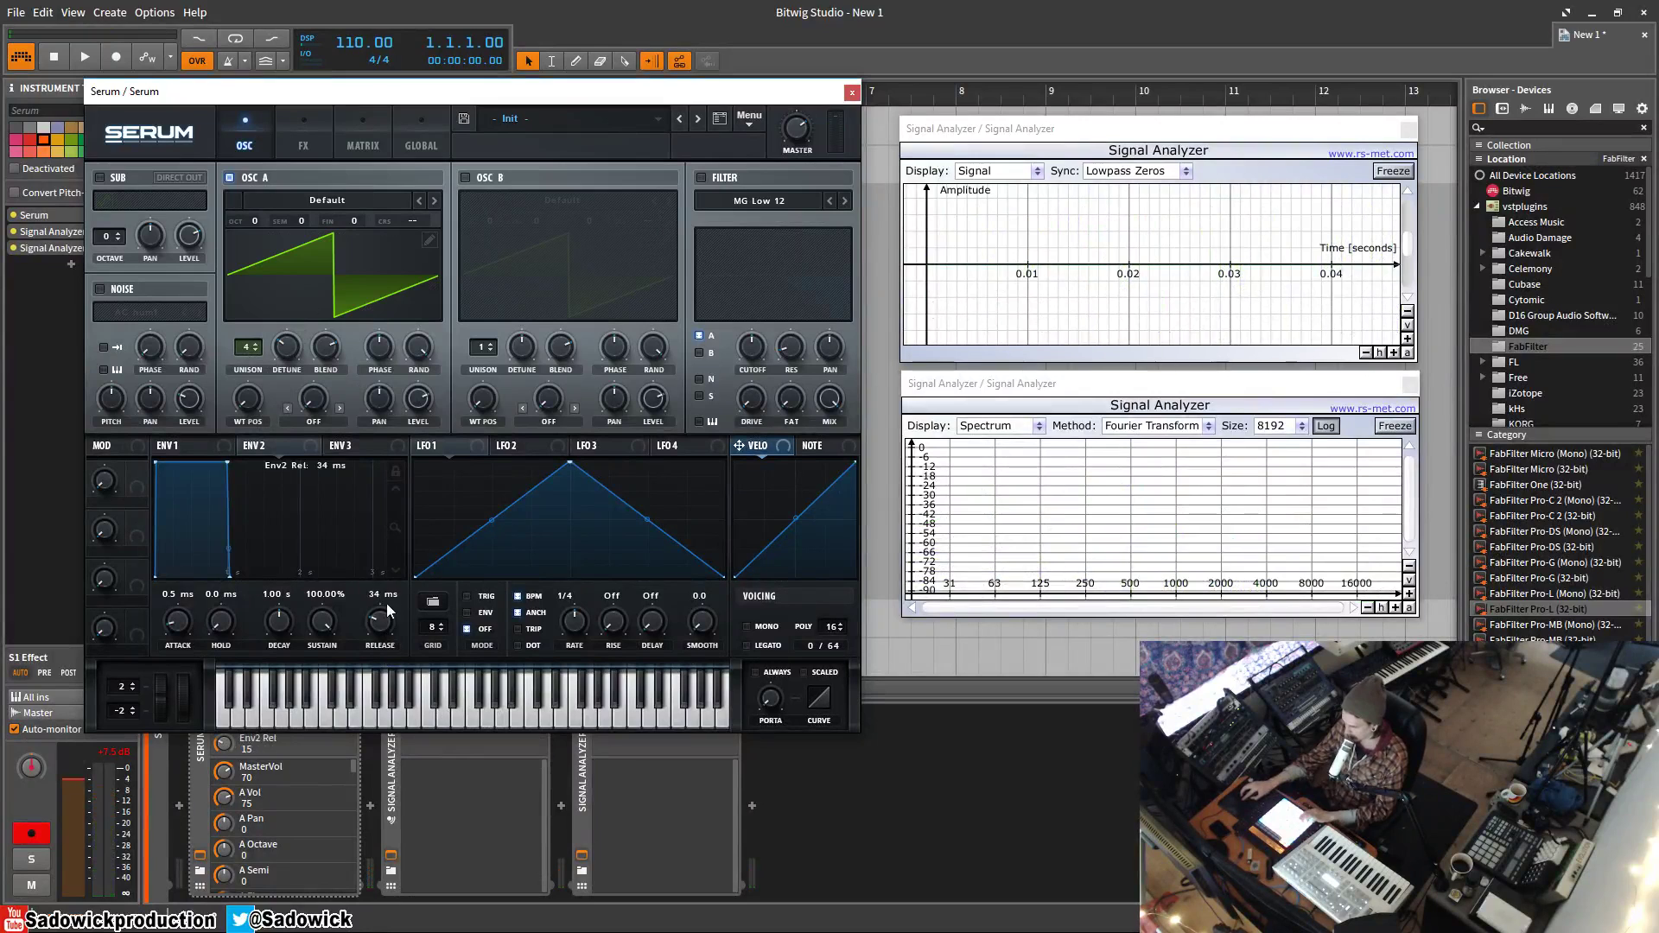
pyautogui.click(177, 445)
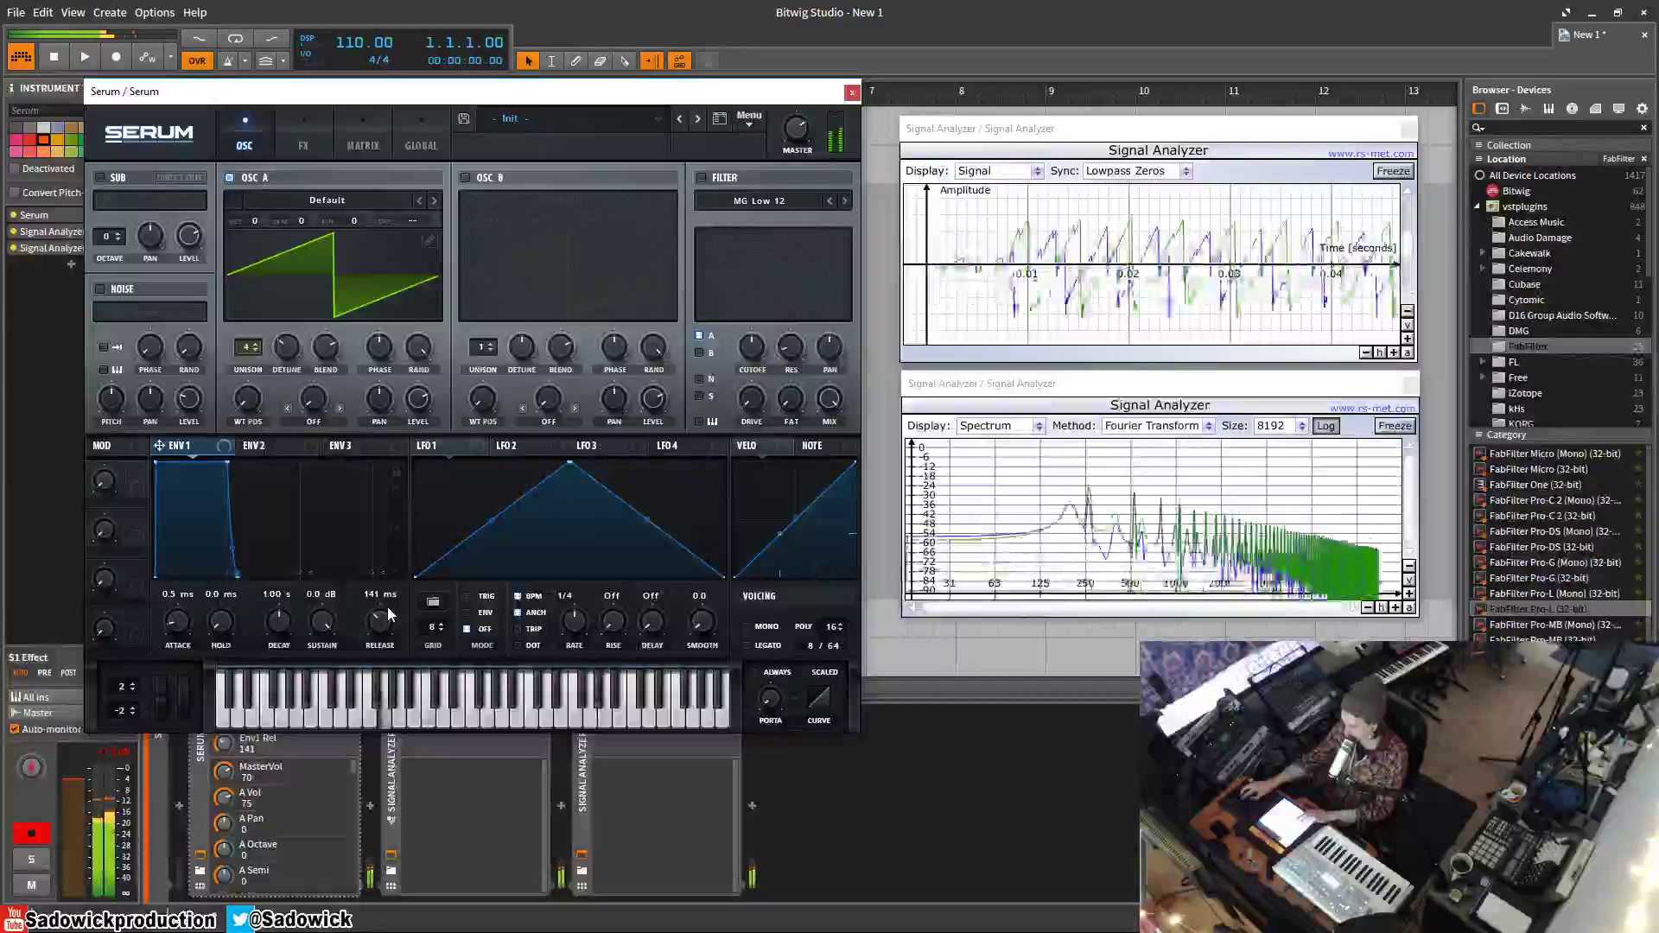
# - Enable the filter as MG Low 18, adjusting its cutoff and setting the drive to about 28
pyautogui.click(701, 177)
pyautogui.moveTo(758, 350); pyautogui.dragTo(762, 320)
pyautogui.moveTo(759, 396); pyautogui.dragTo(750, 352)
pyautogui.click(846, 200)
# - Modulate the filter cutoff with Envelope 2, shaped with a decay of about 1 s and 0% sustain
pyautogui.click(310, 451)
pyautogui.moveTo(751, 351); pyautogui.dragTo(741, 312)
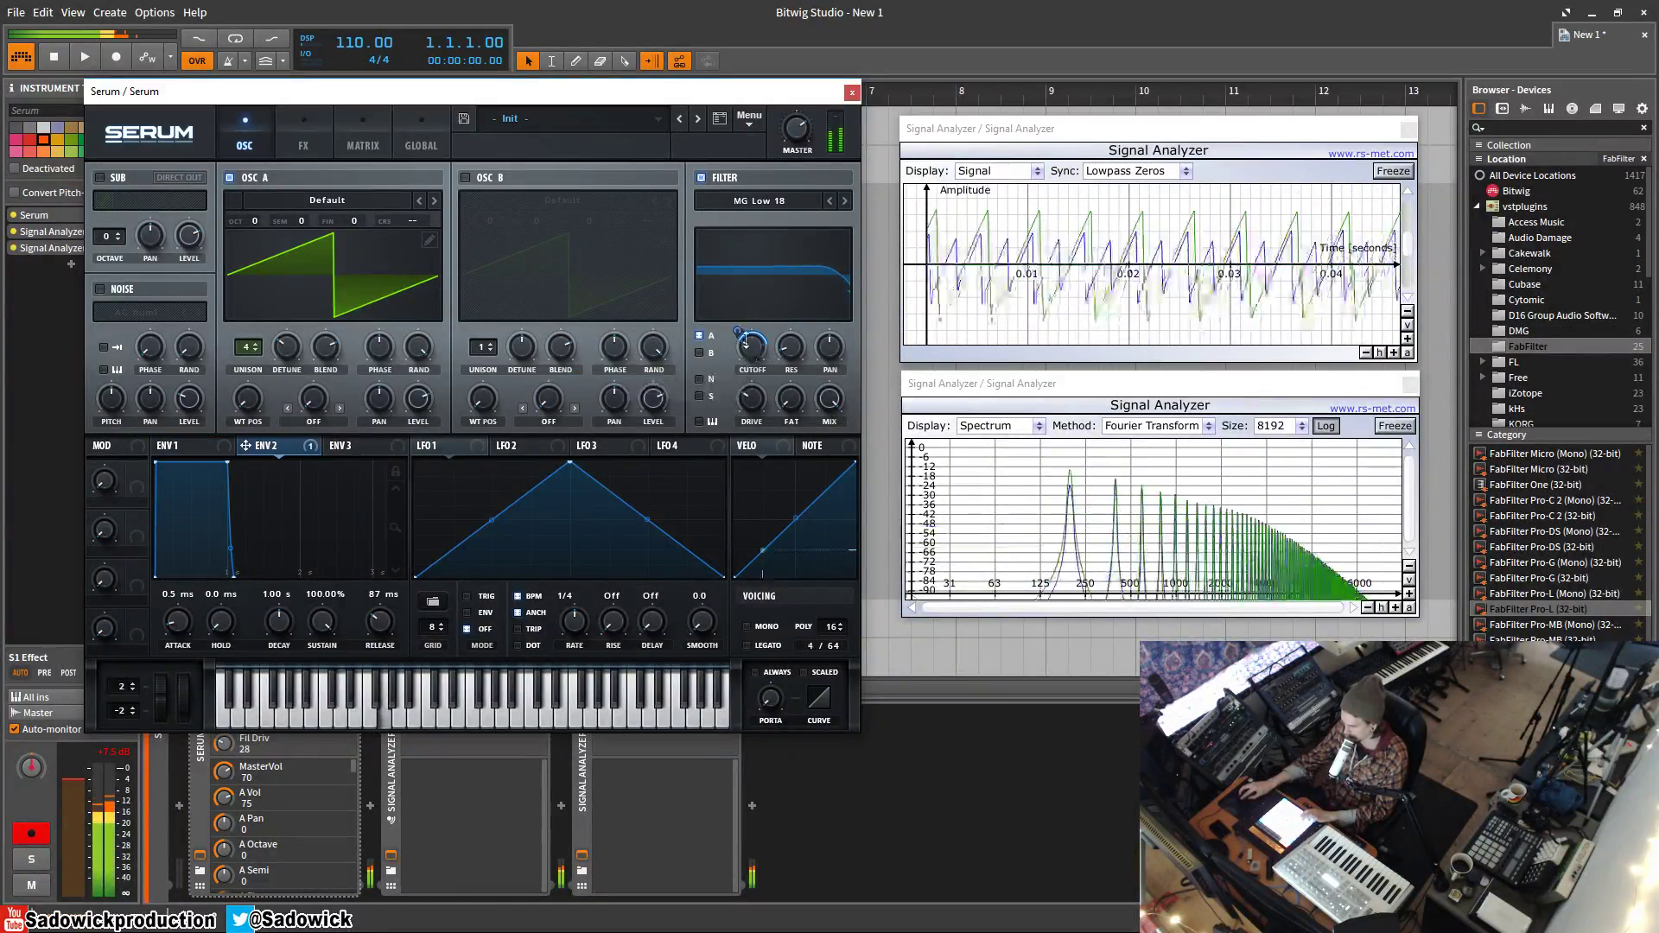
pyautogui.moveTo(229, 464); pyautogui.dragTo(230, 578)
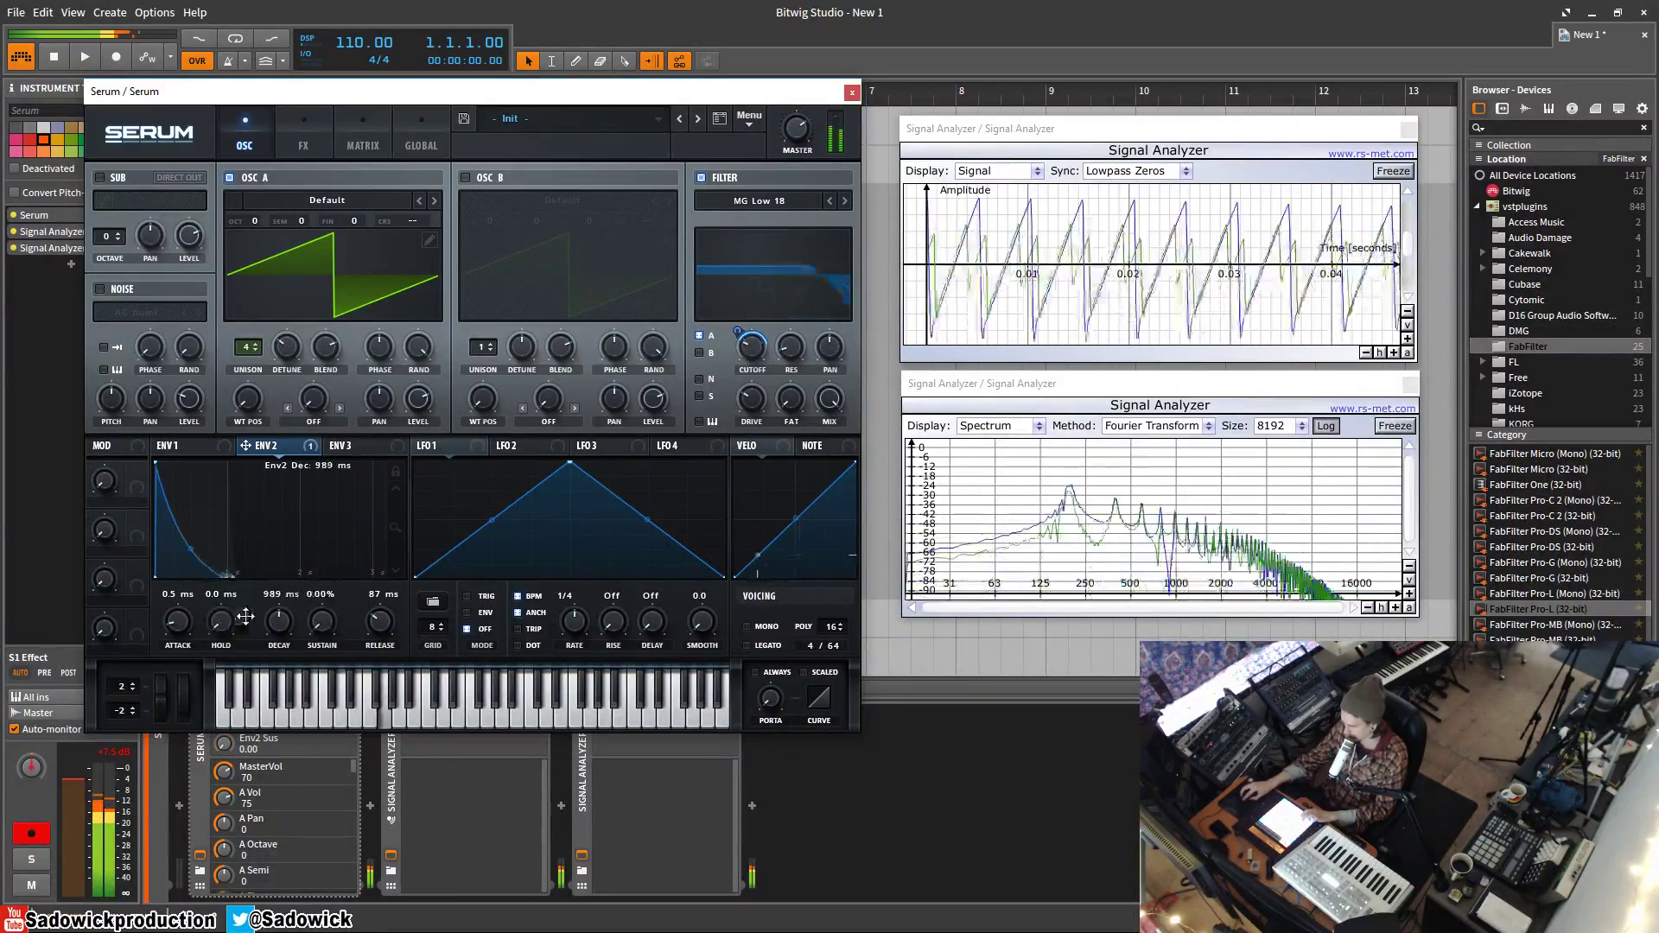
pyautogui.moveTo(756, 345); pyautogui.dragTo(758, 290)
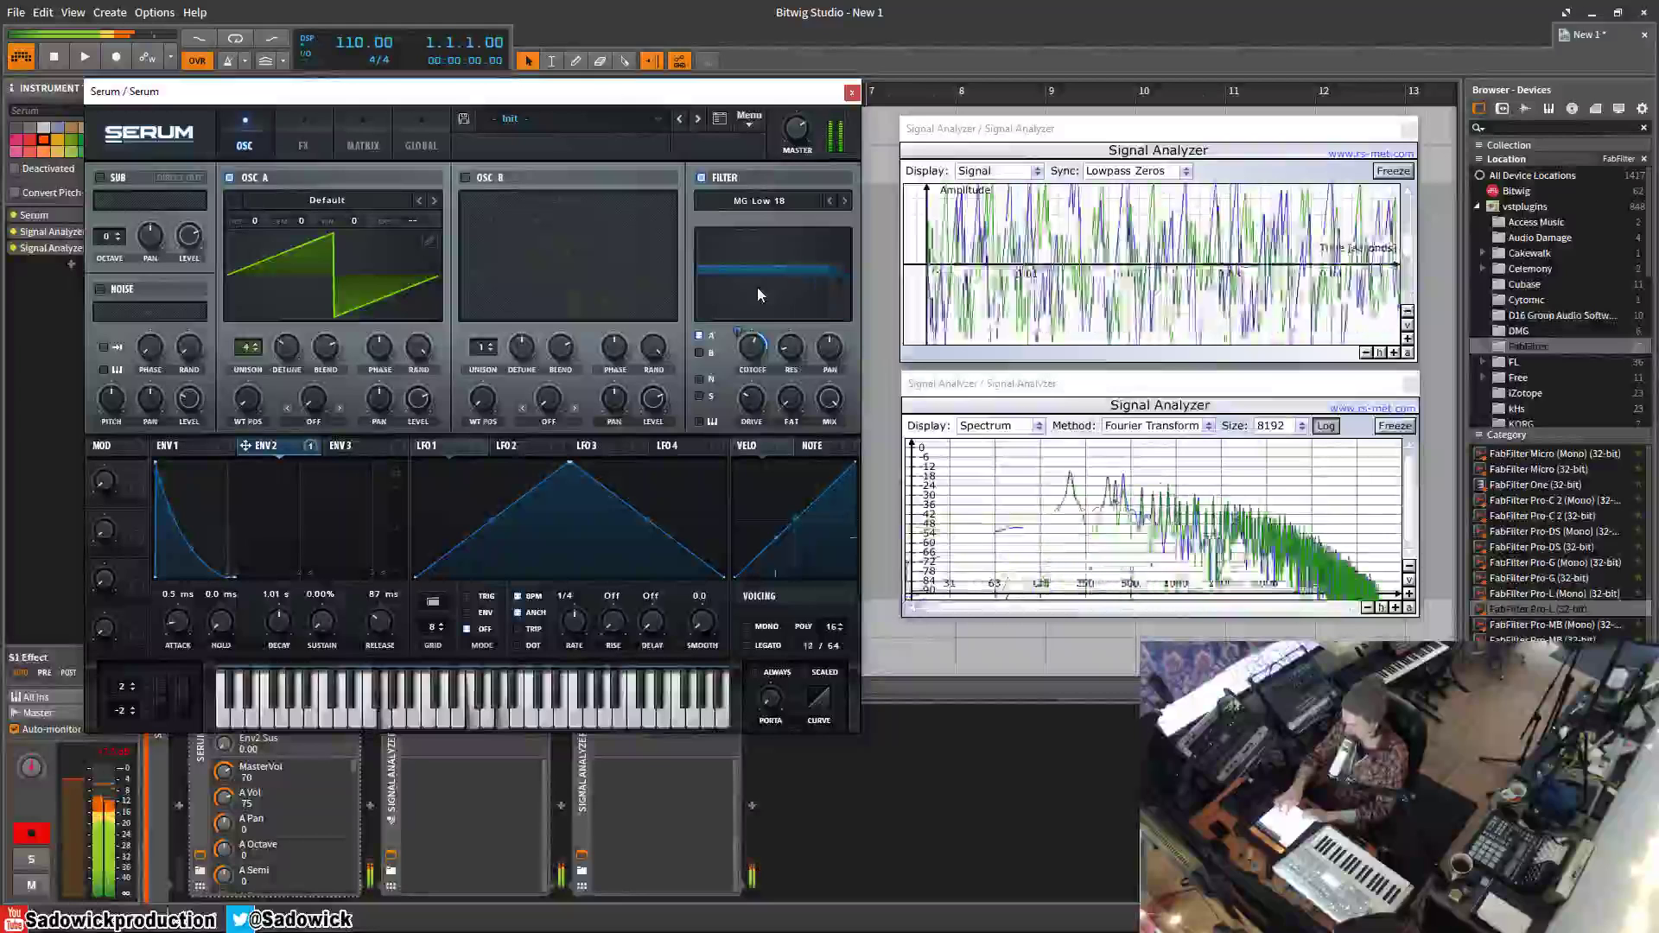
# - Enable oscillator B one octave down, route it through the filter and adjust the cutoff
pyautogui.click(467, 178)
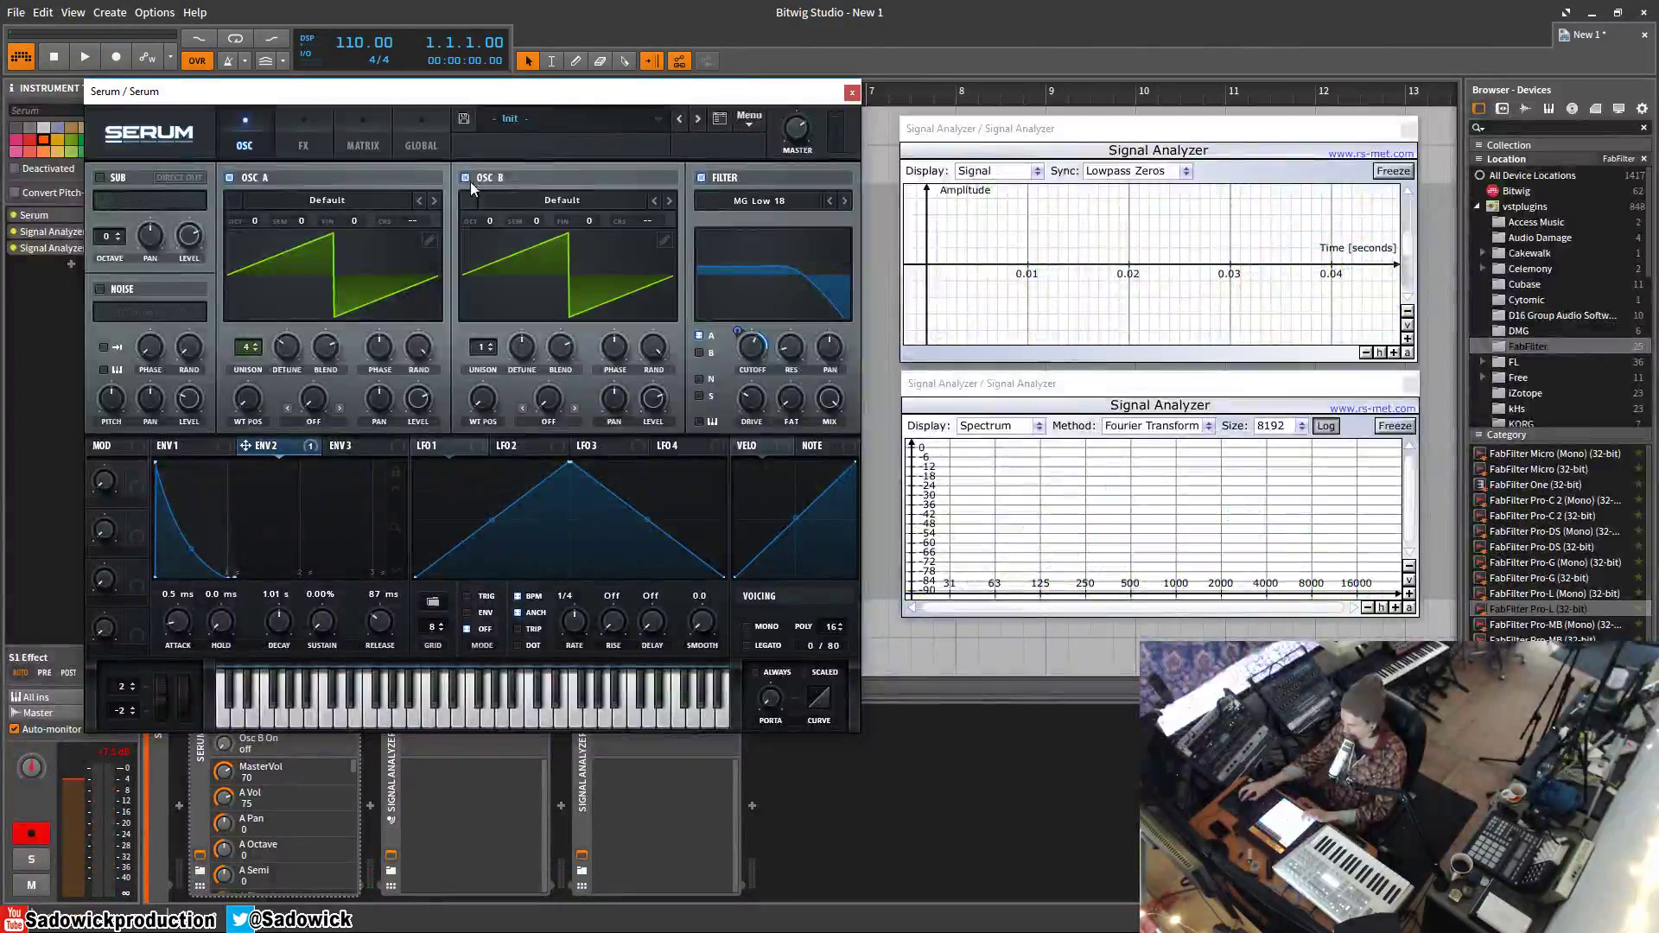
pyautogui.moveTo(488, 220); pyautogui.dragTo(488, 242)
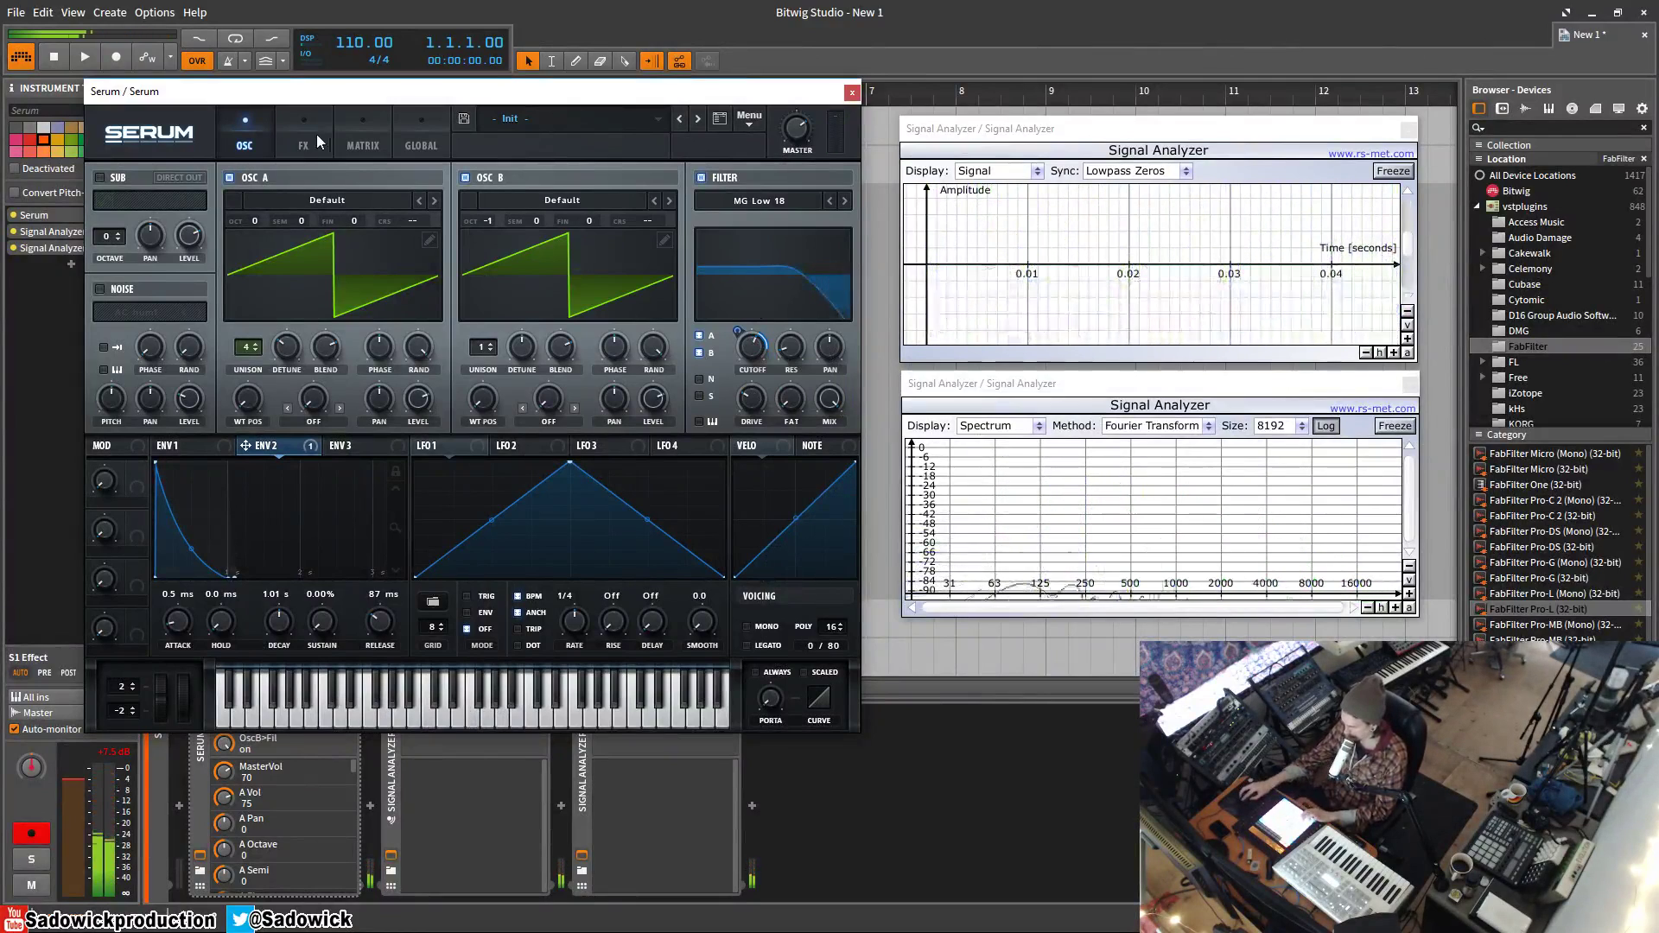
pyautogui.moveTo(753, 351); pyautogui.dragTo(753, 334)
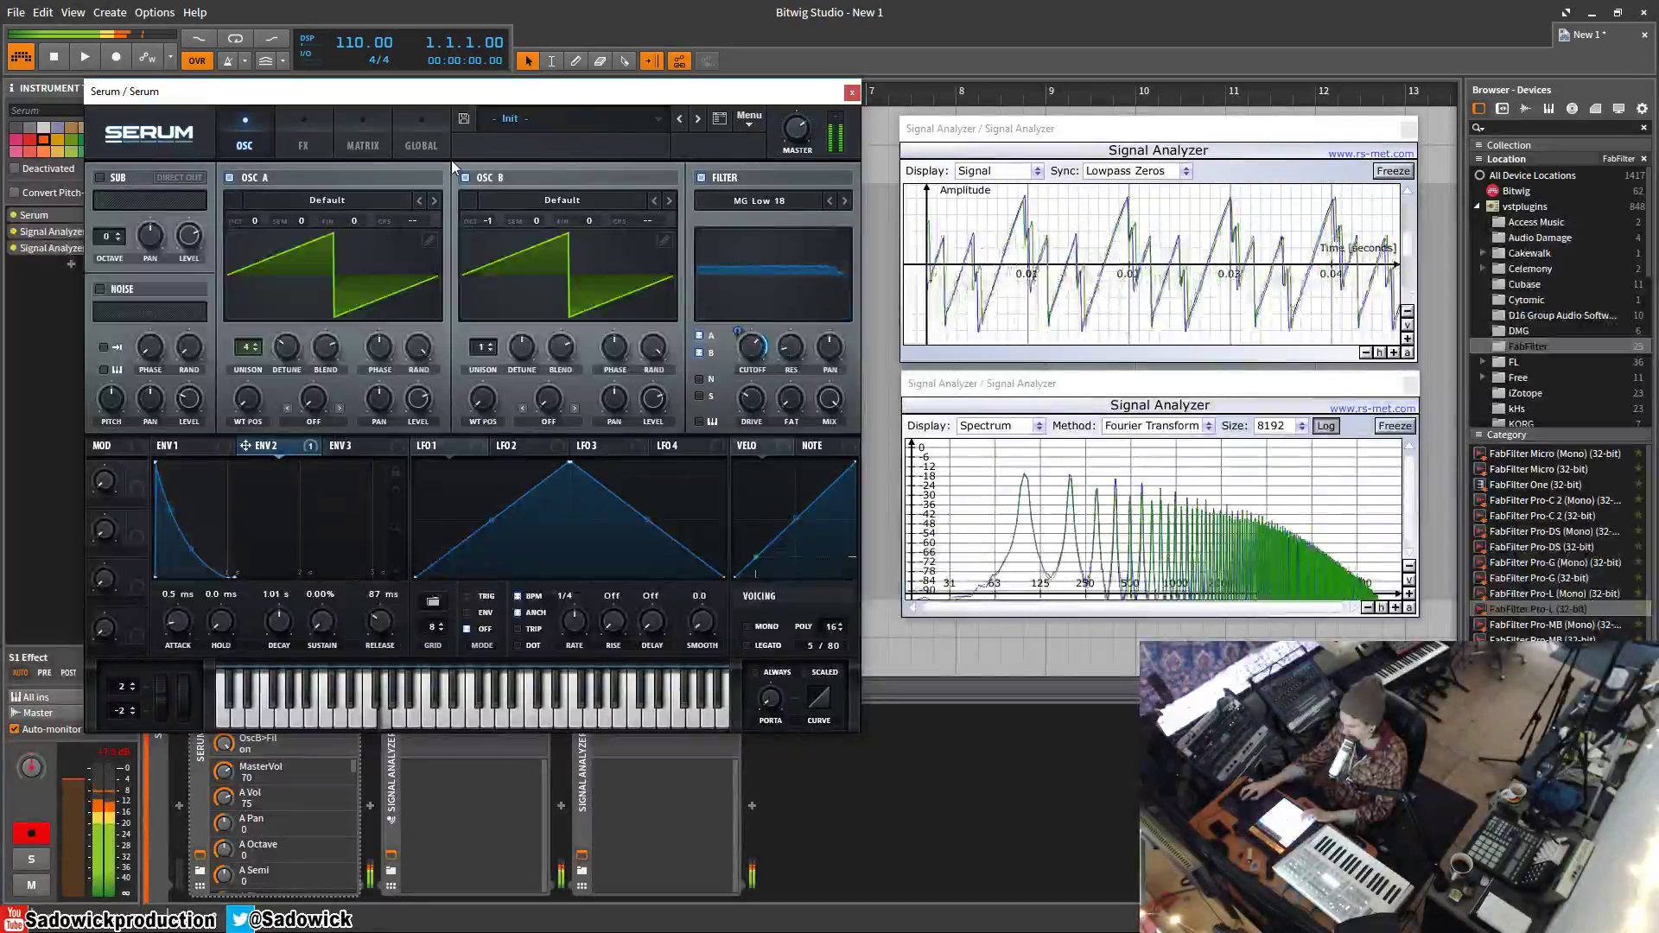
# - Add the Hyper/Dimension effect, setting the Hyper rate to about 56%, adjusting detune and setting its mix to about 32%
pyautogui.click(304, 143)
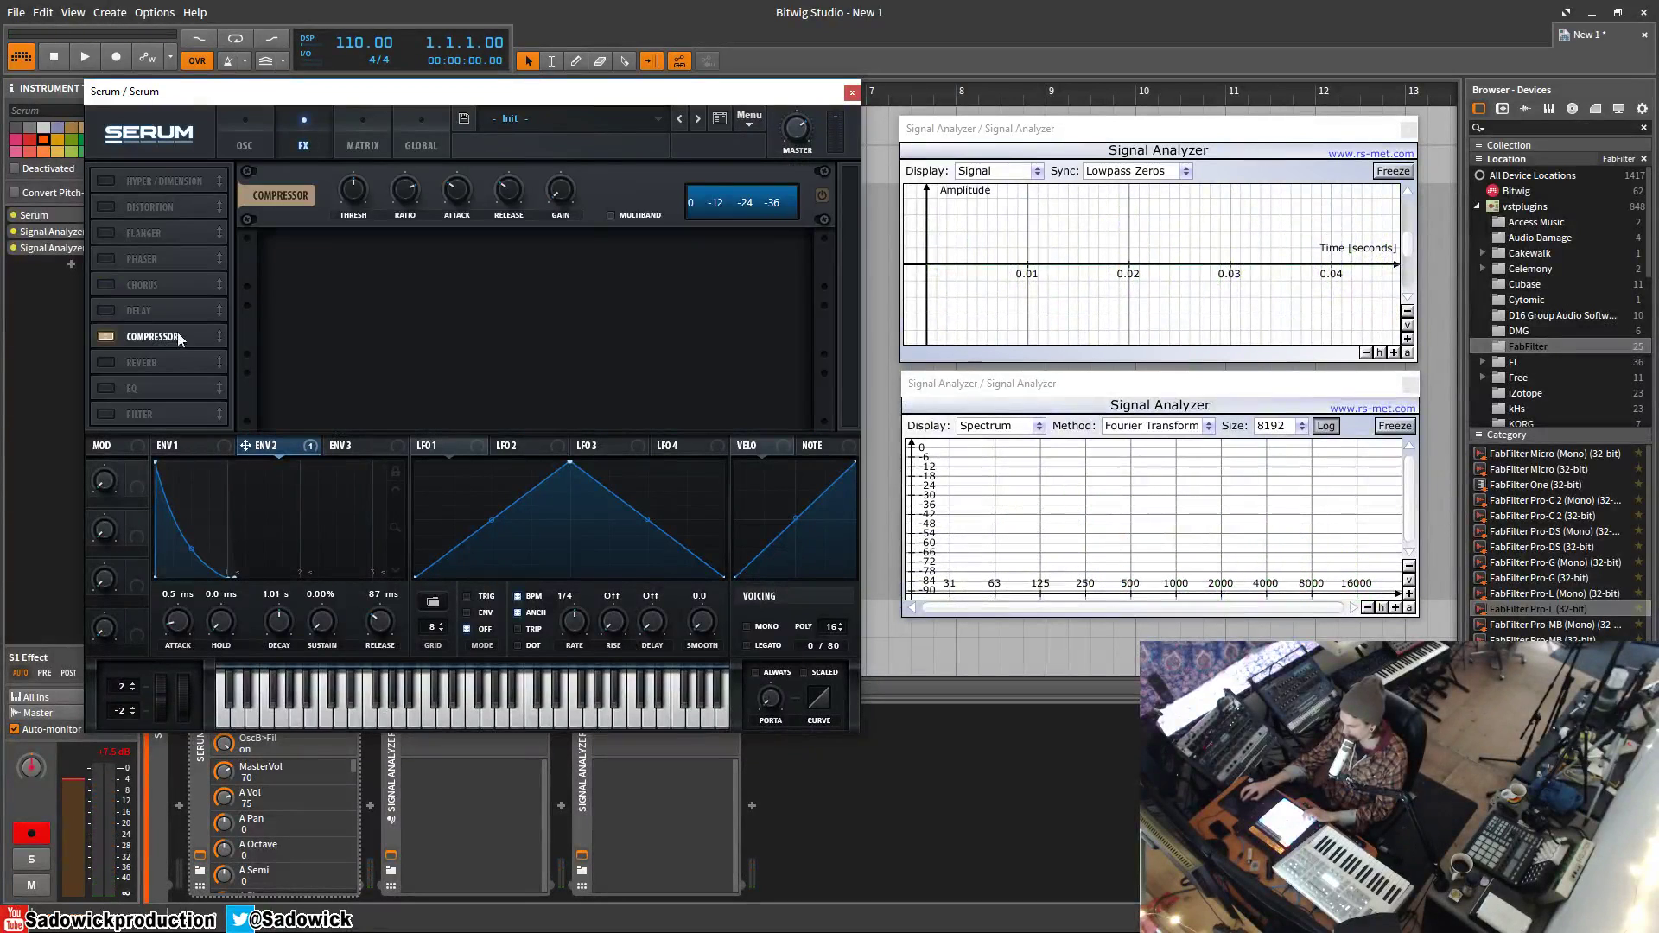
pyautogui.click(115, 178)
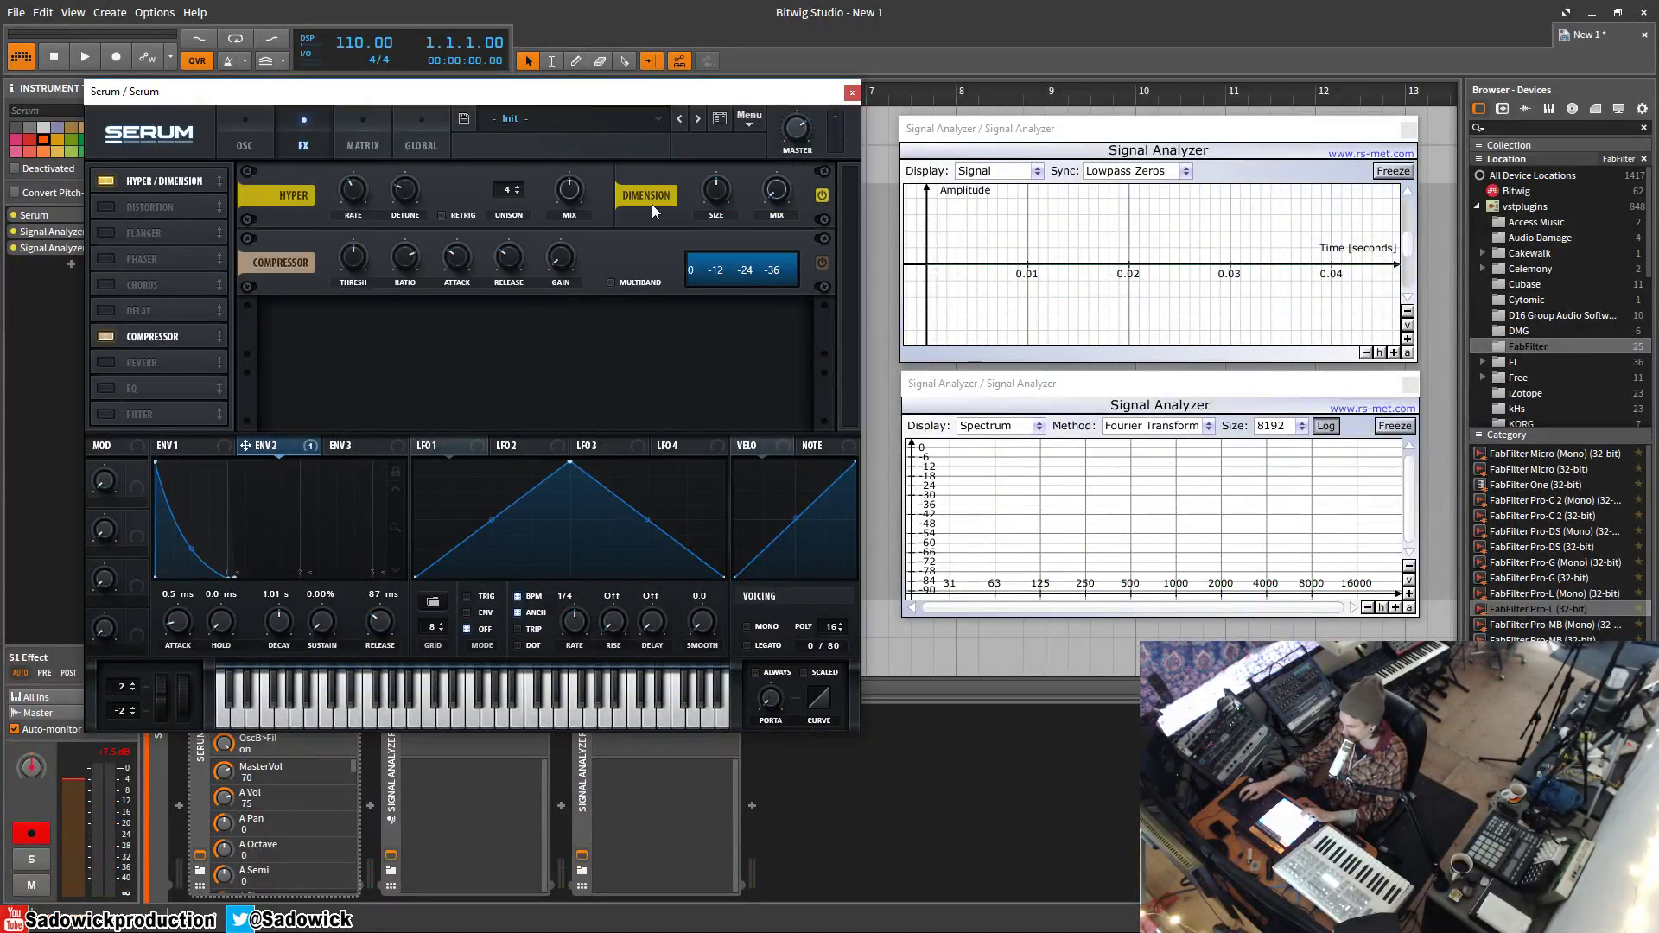
pyautogui.moveTo(360, 192); pyautogui.dragTo(364, 135)
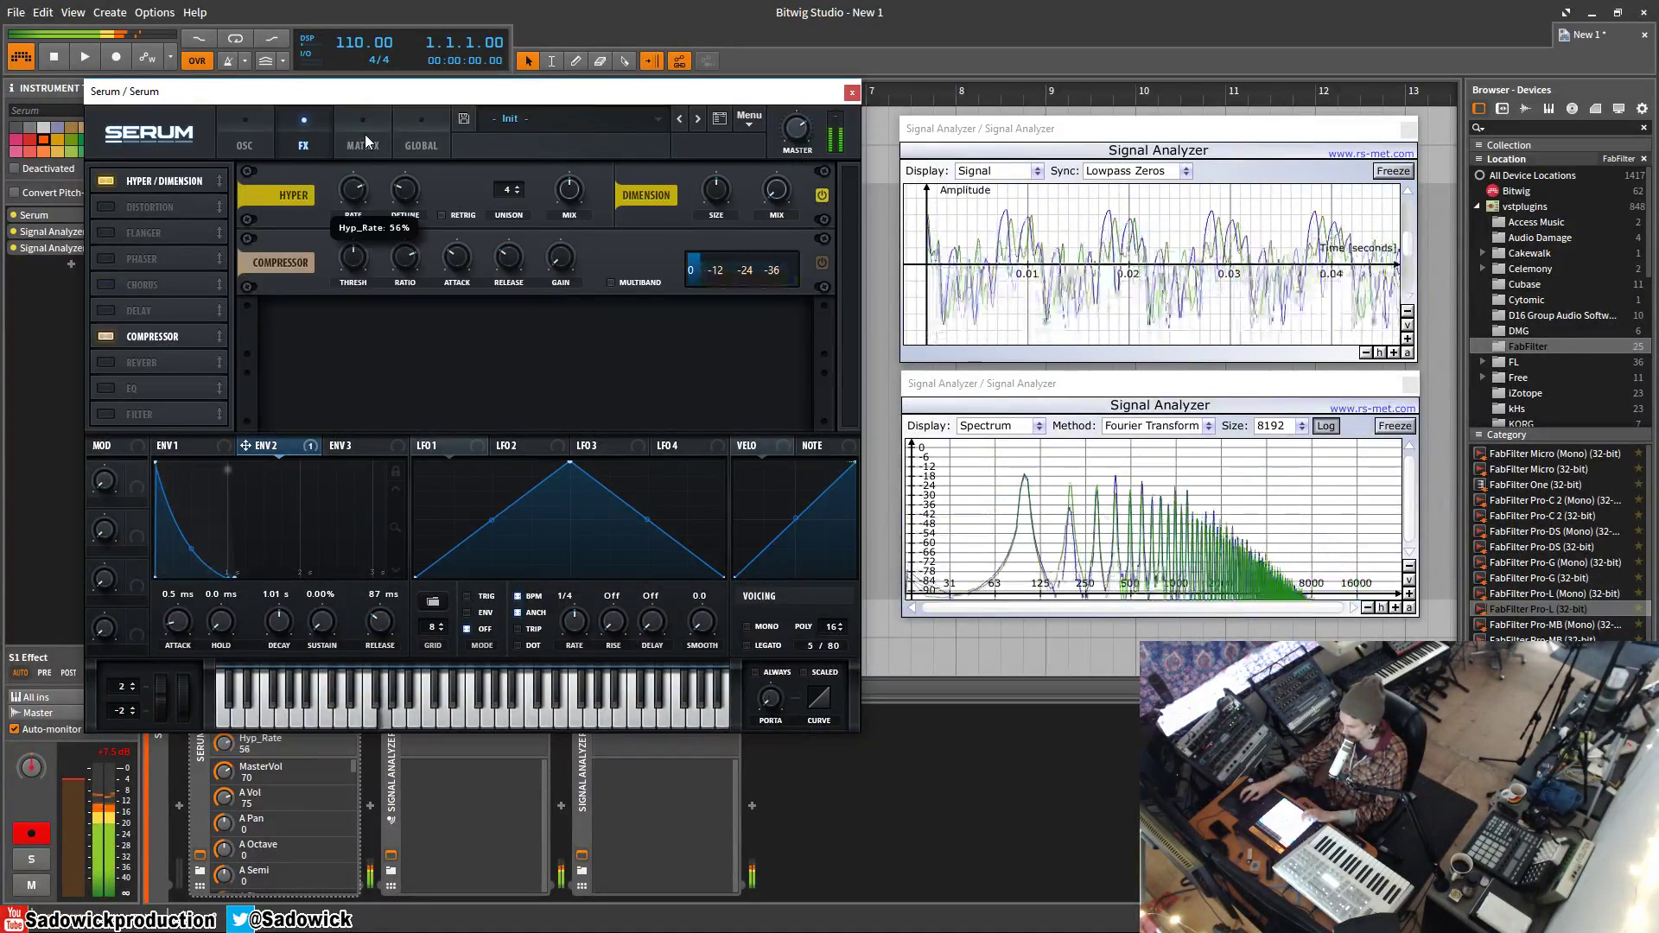
pyautogui.moveTo(405, 189); pyautogui.dragTo(404, 181)
pyautogui.moveTo(569, 188); pyautogui.dragTo(569, 197)
# - Move the compressor to the end of the effects chain, switch it off and enable the reverb at about 47% mix
pyautogui.moveTo(134, 328); pyautogui.dragTo(174, 415)
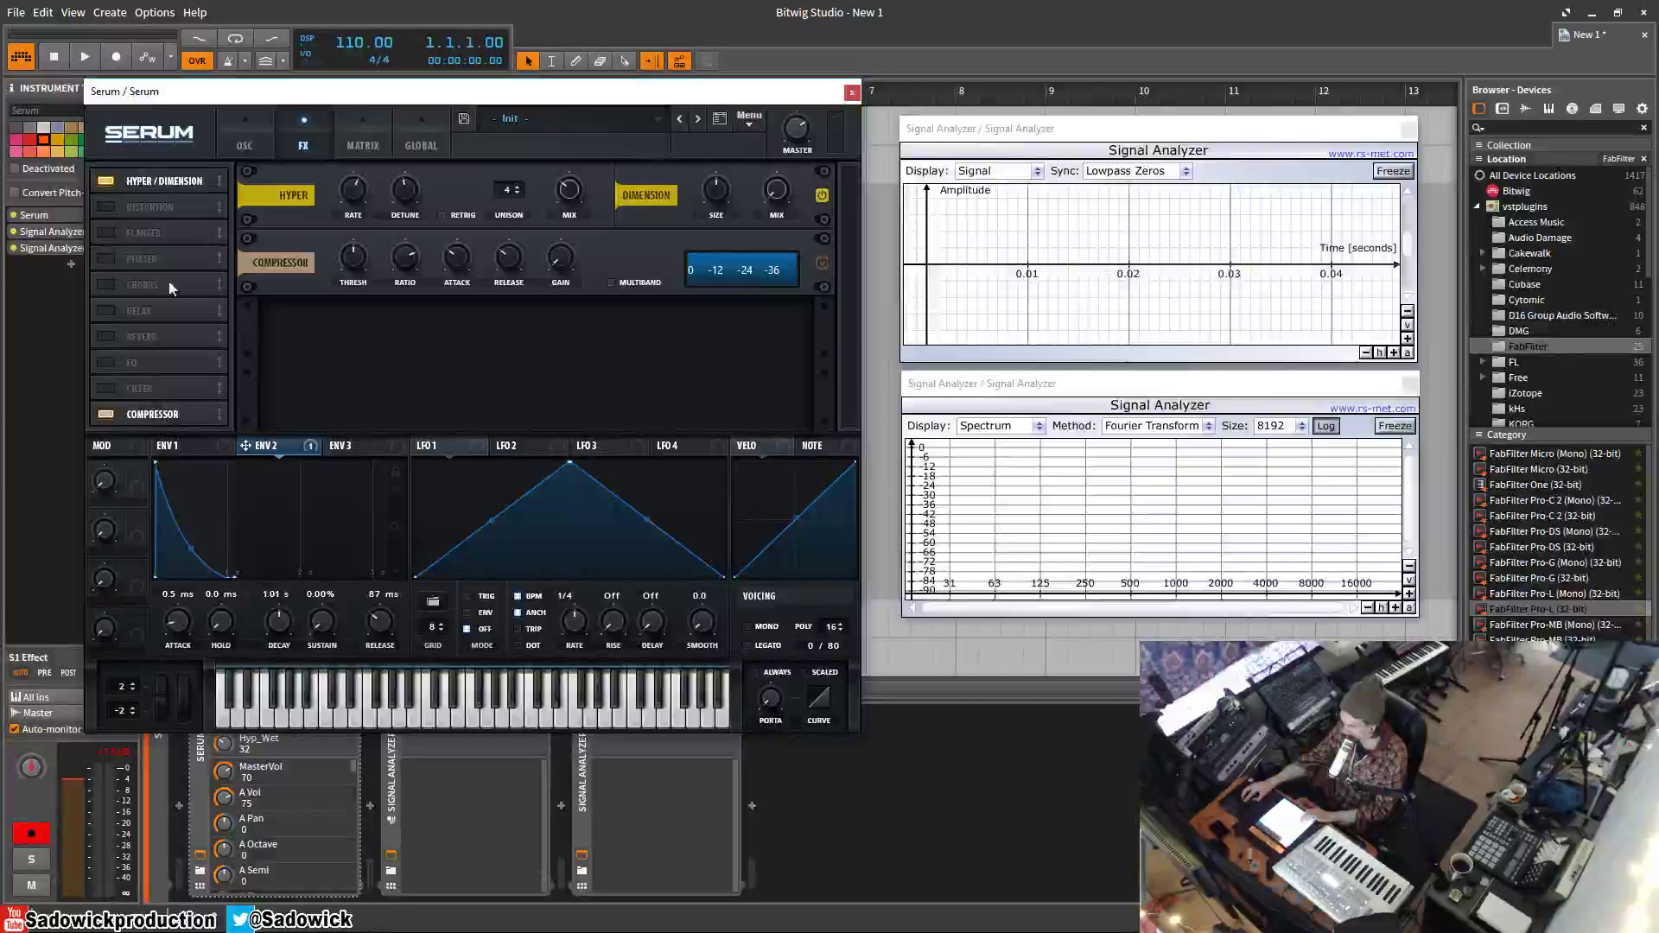
pyautogui.click(102, 339)
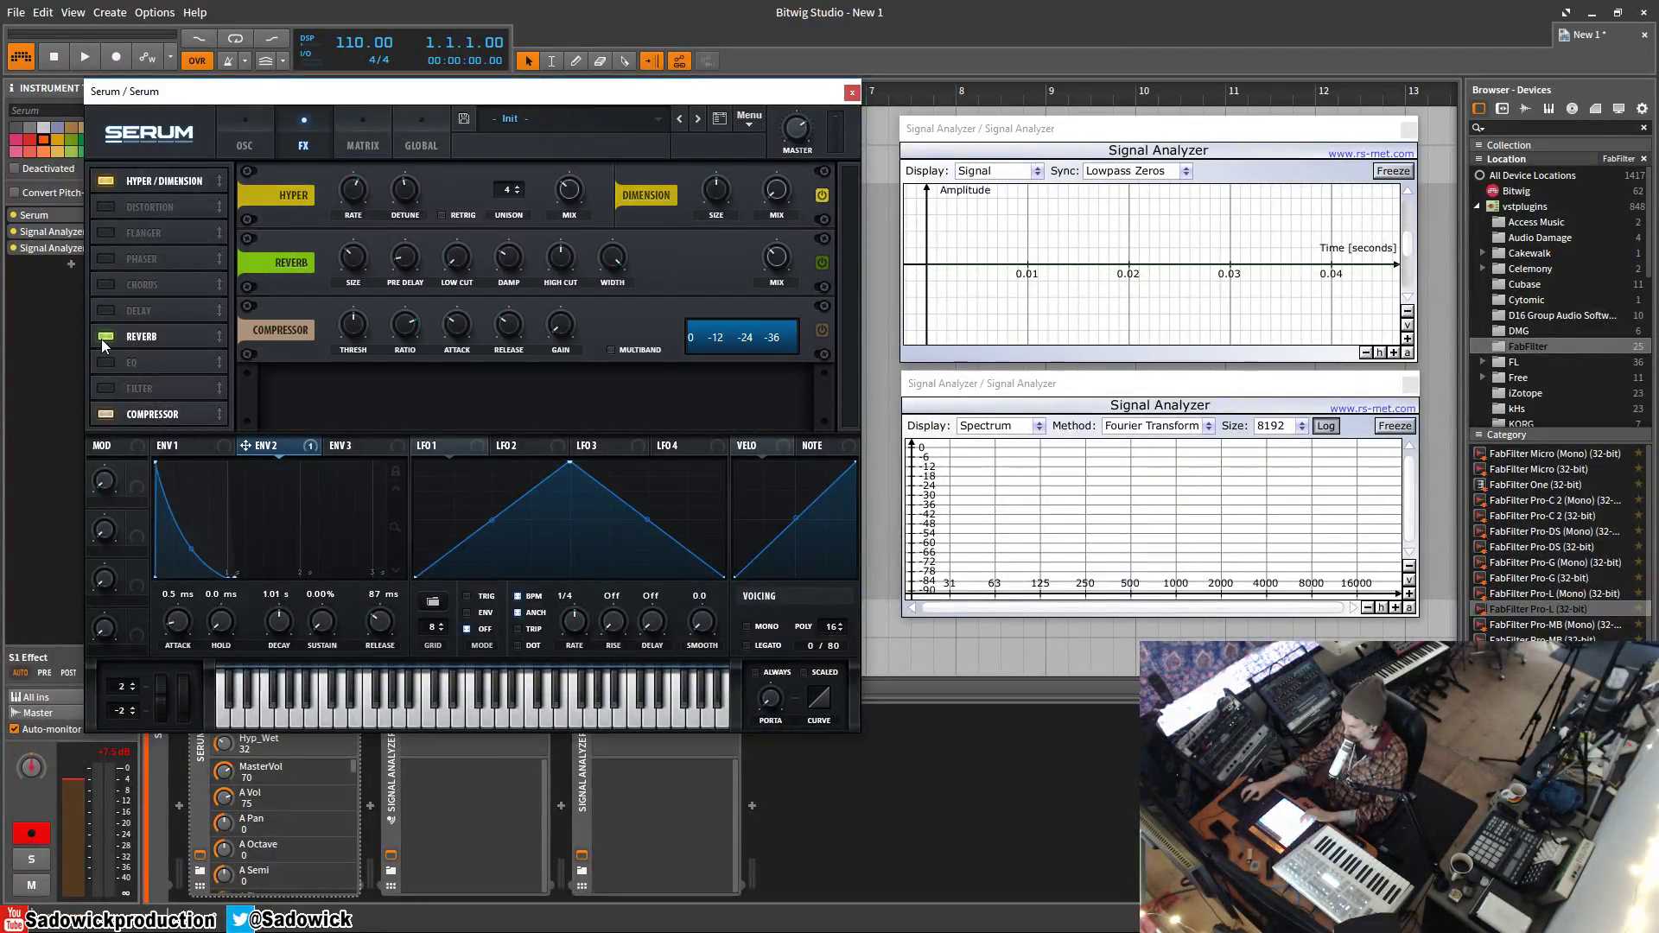
pyautogui.click(106, 420)
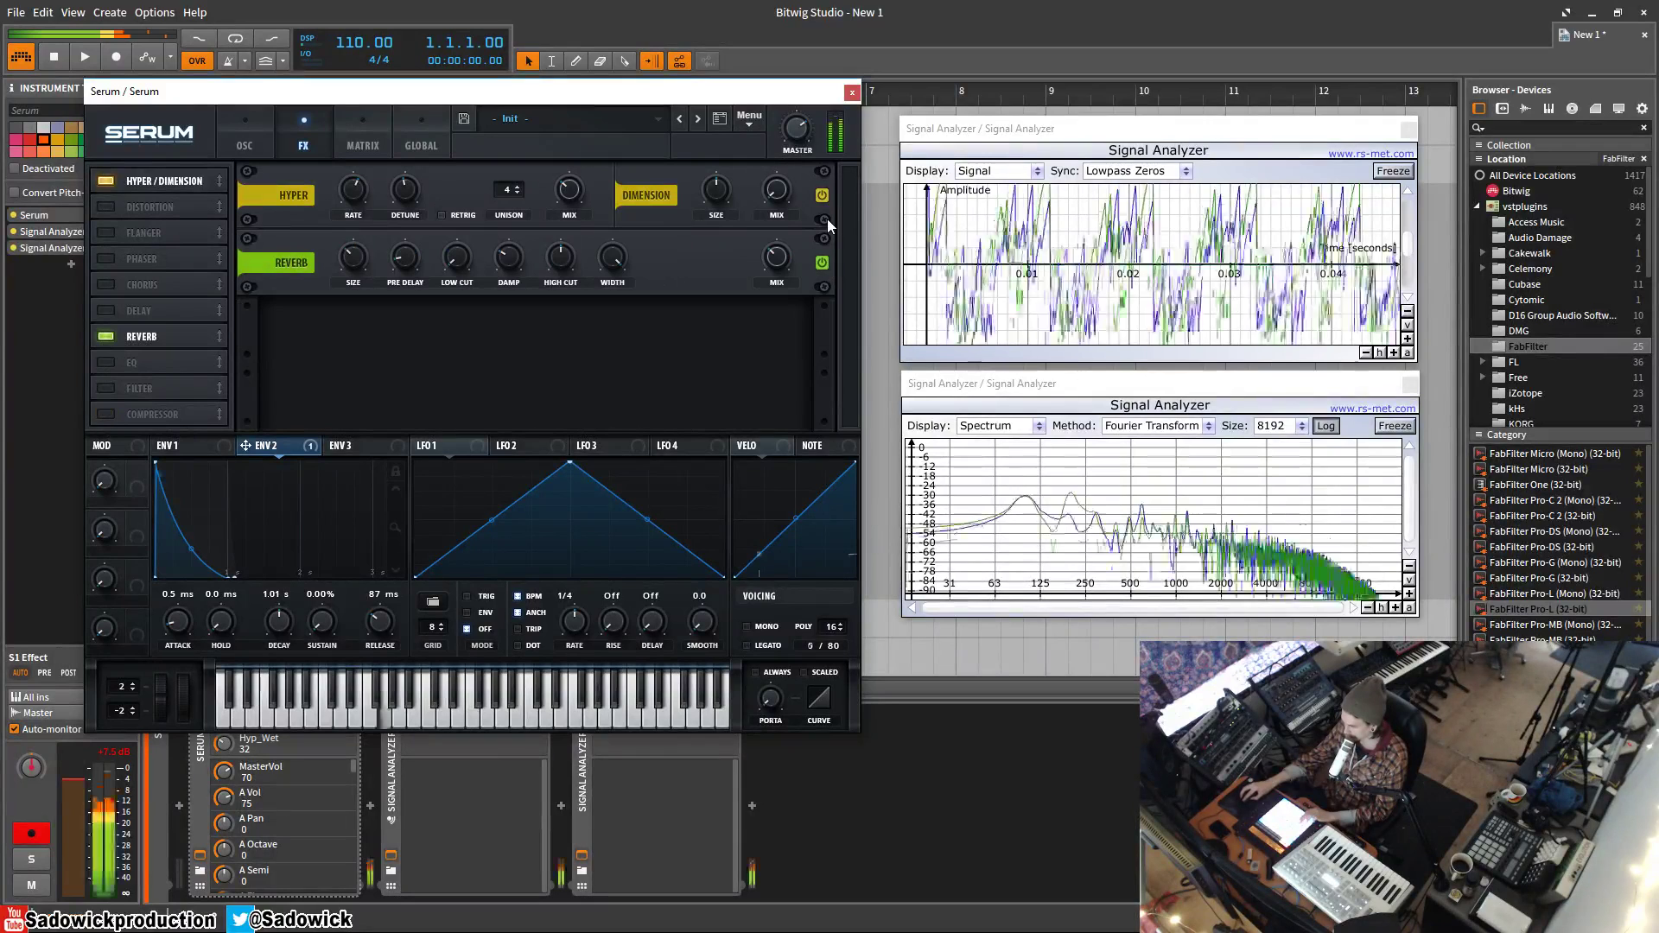
pyautogui.click(782, 253)
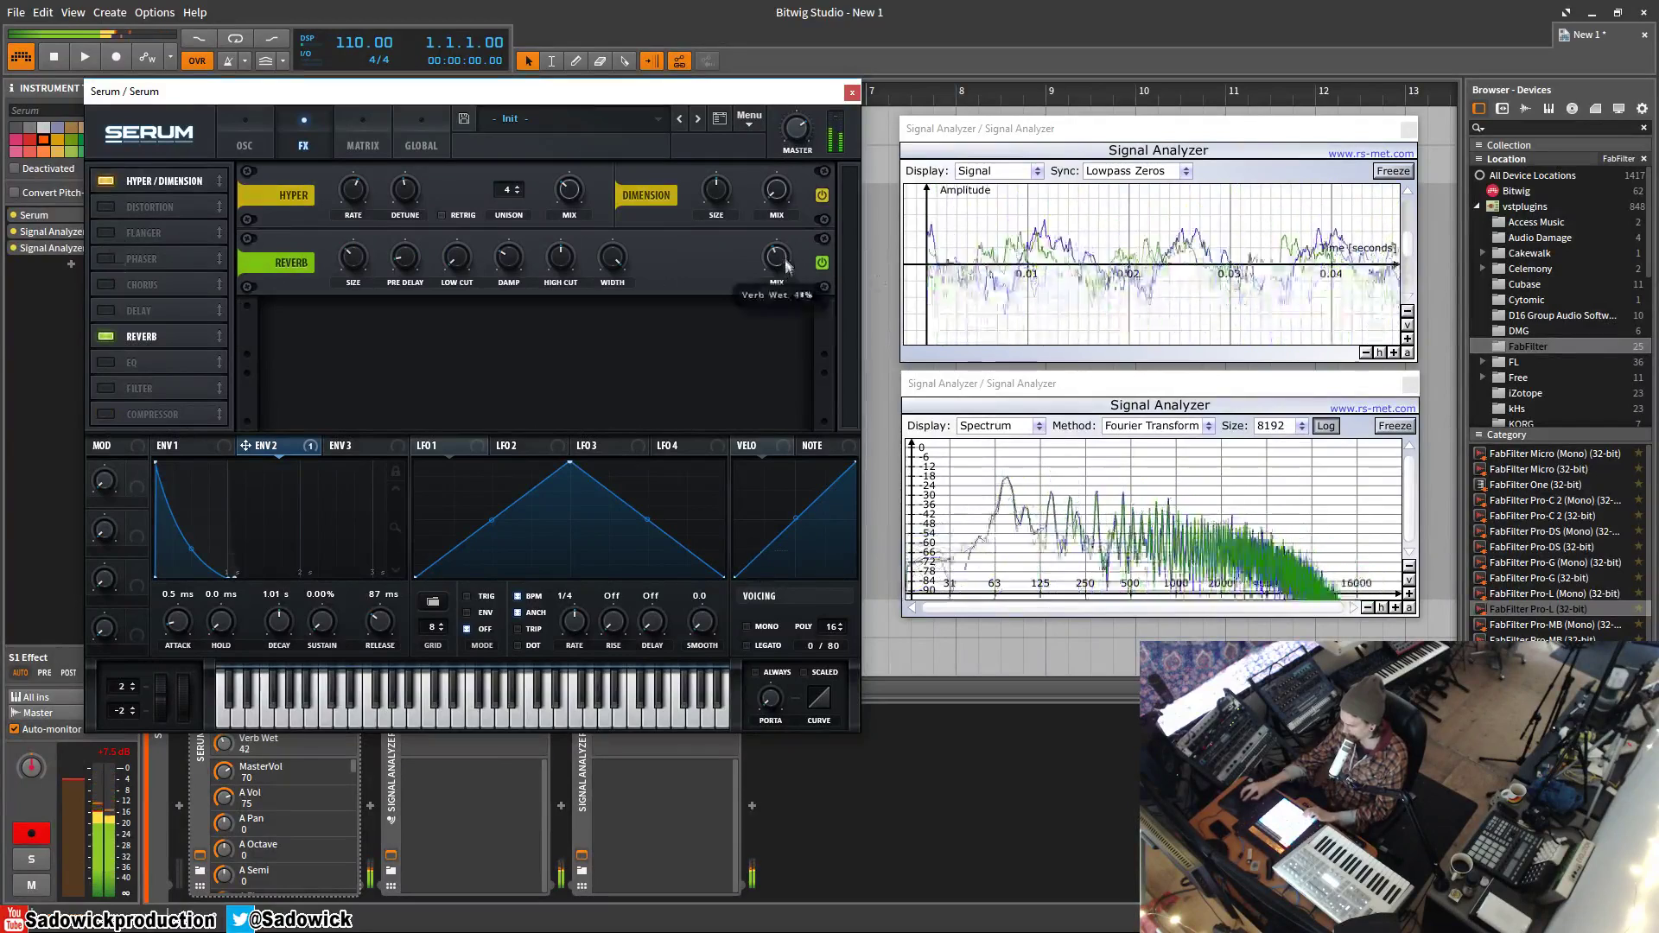
pyautogui.moveTo(785, 261); pyautogui.dragTo(786, 245)
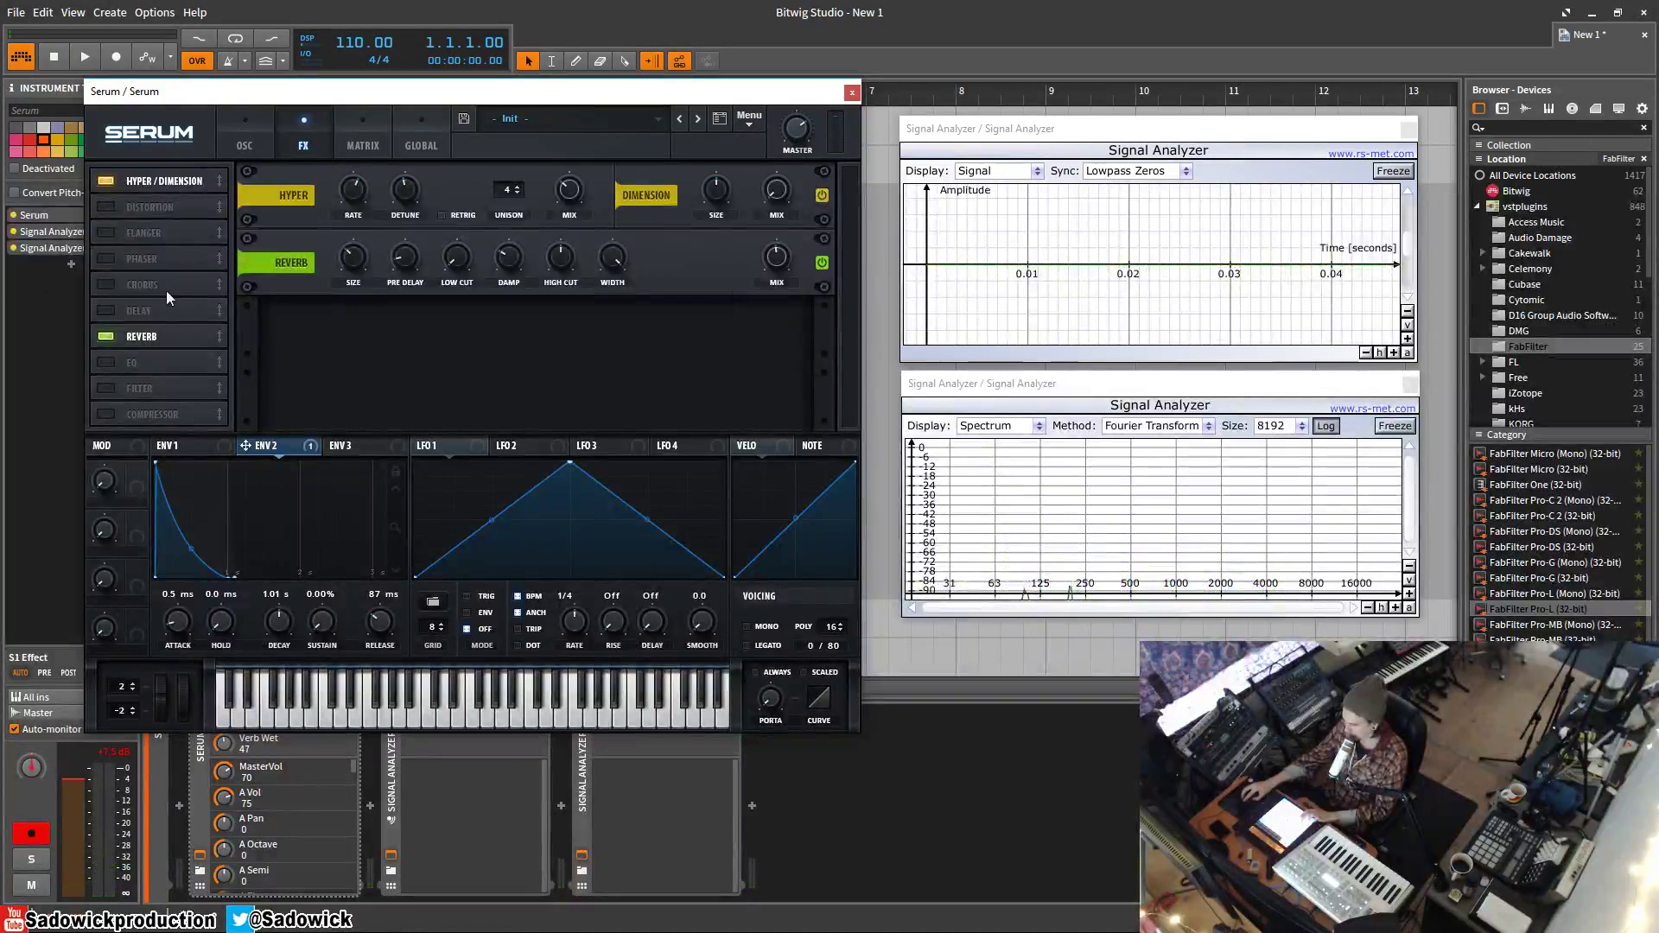
# - Enable the delay with a 1/8 time on its left channel and a mix of about 46%
pyautogui.click(106, 308)
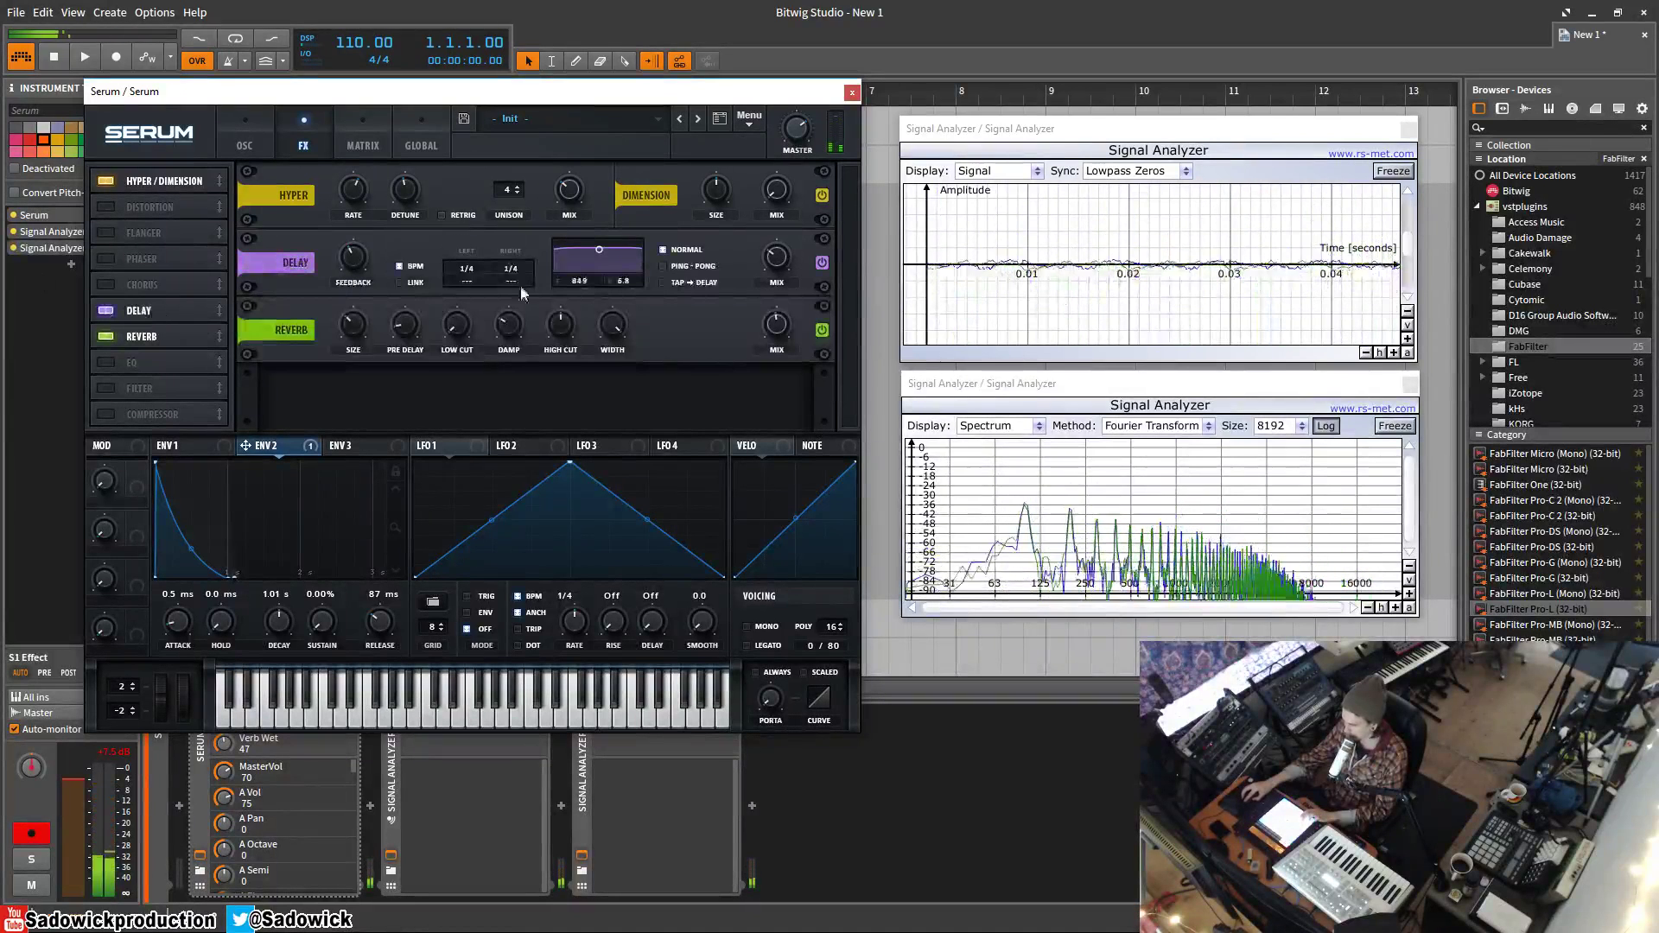
pyautogui.moveTo(780, 256); pyautogui.dragTo(781, 243)
pyautogui.click(474, 271)
pyautogui.moveTo(476, 274); pyautogui.dragTo(474, 289)
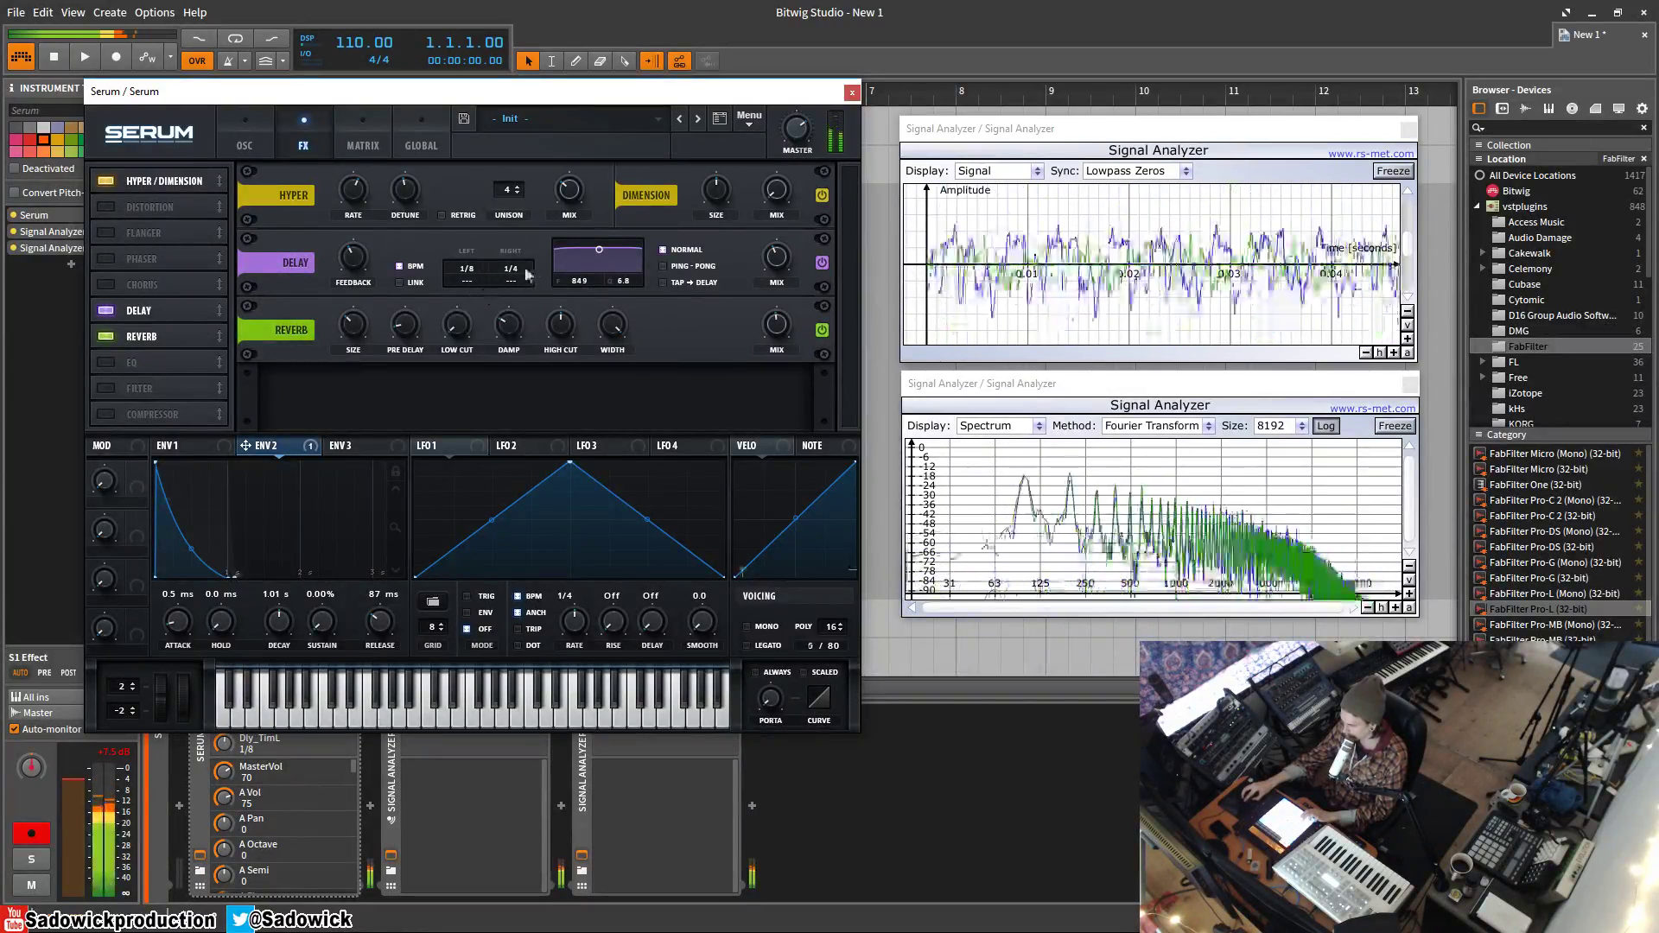
pyautogui.moveTo(778, 260)
pyautogui.mouseDown()
pyautogui.moveTo(775, 296)
pyautogui.moveTo(786, 259)
pyautogui.mouseUp()
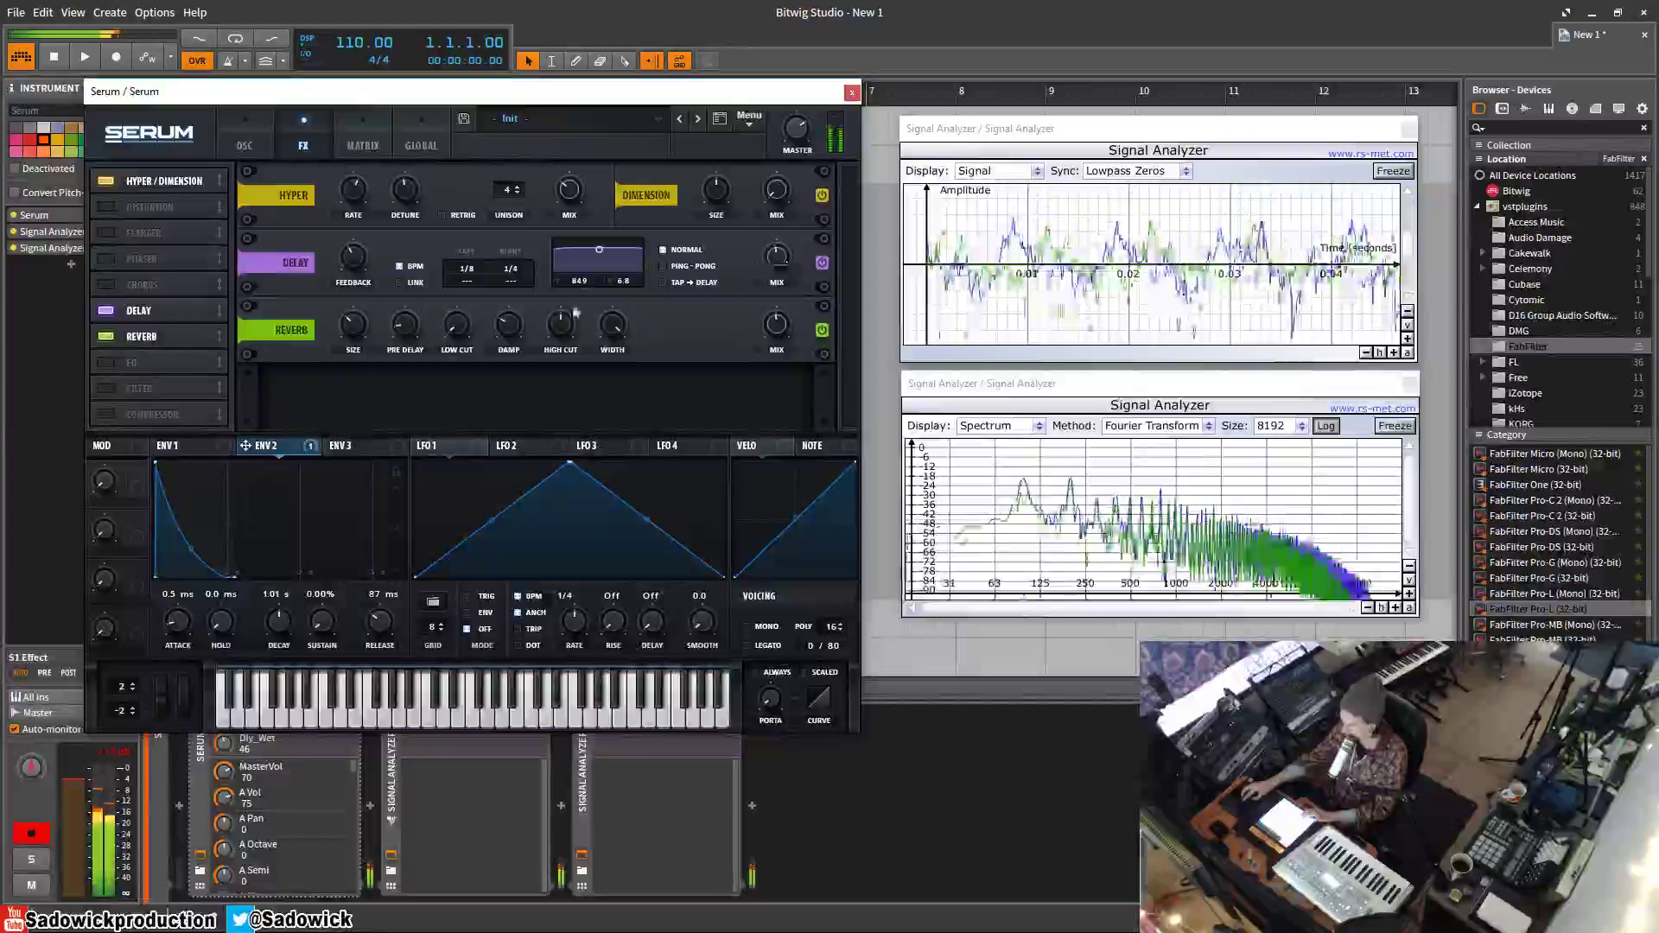
# - Enable the compressor in multiband mode and set its threshold to about -22 dB
pyautogui.click(121, 414)
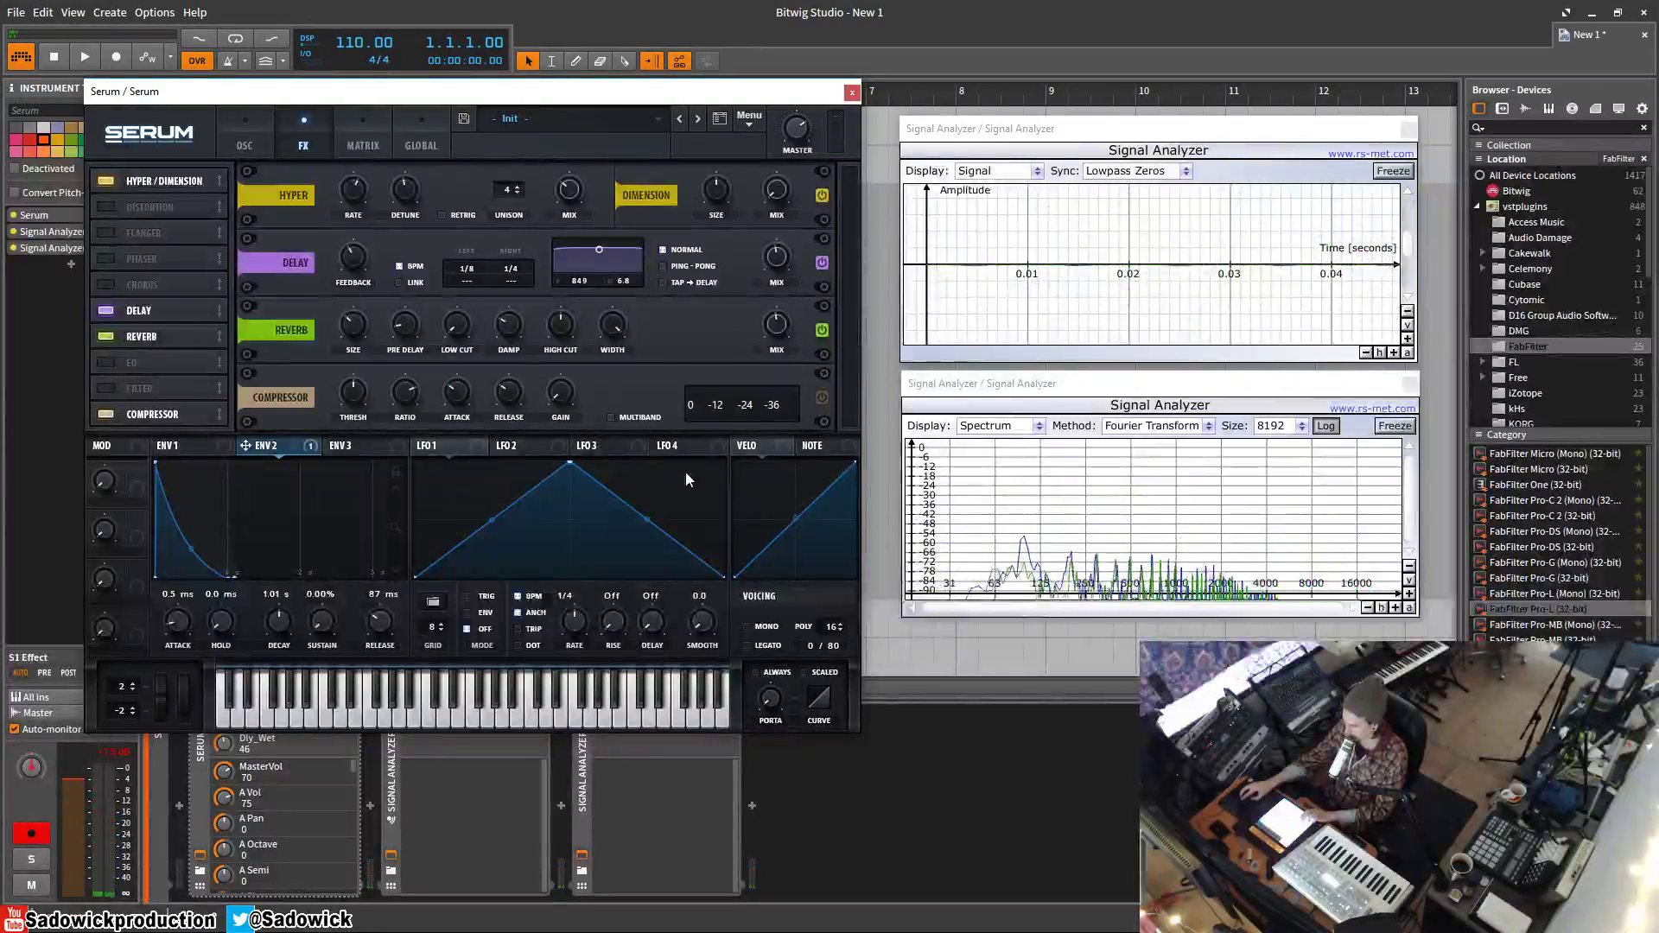
pyautogui.click(612, 419)
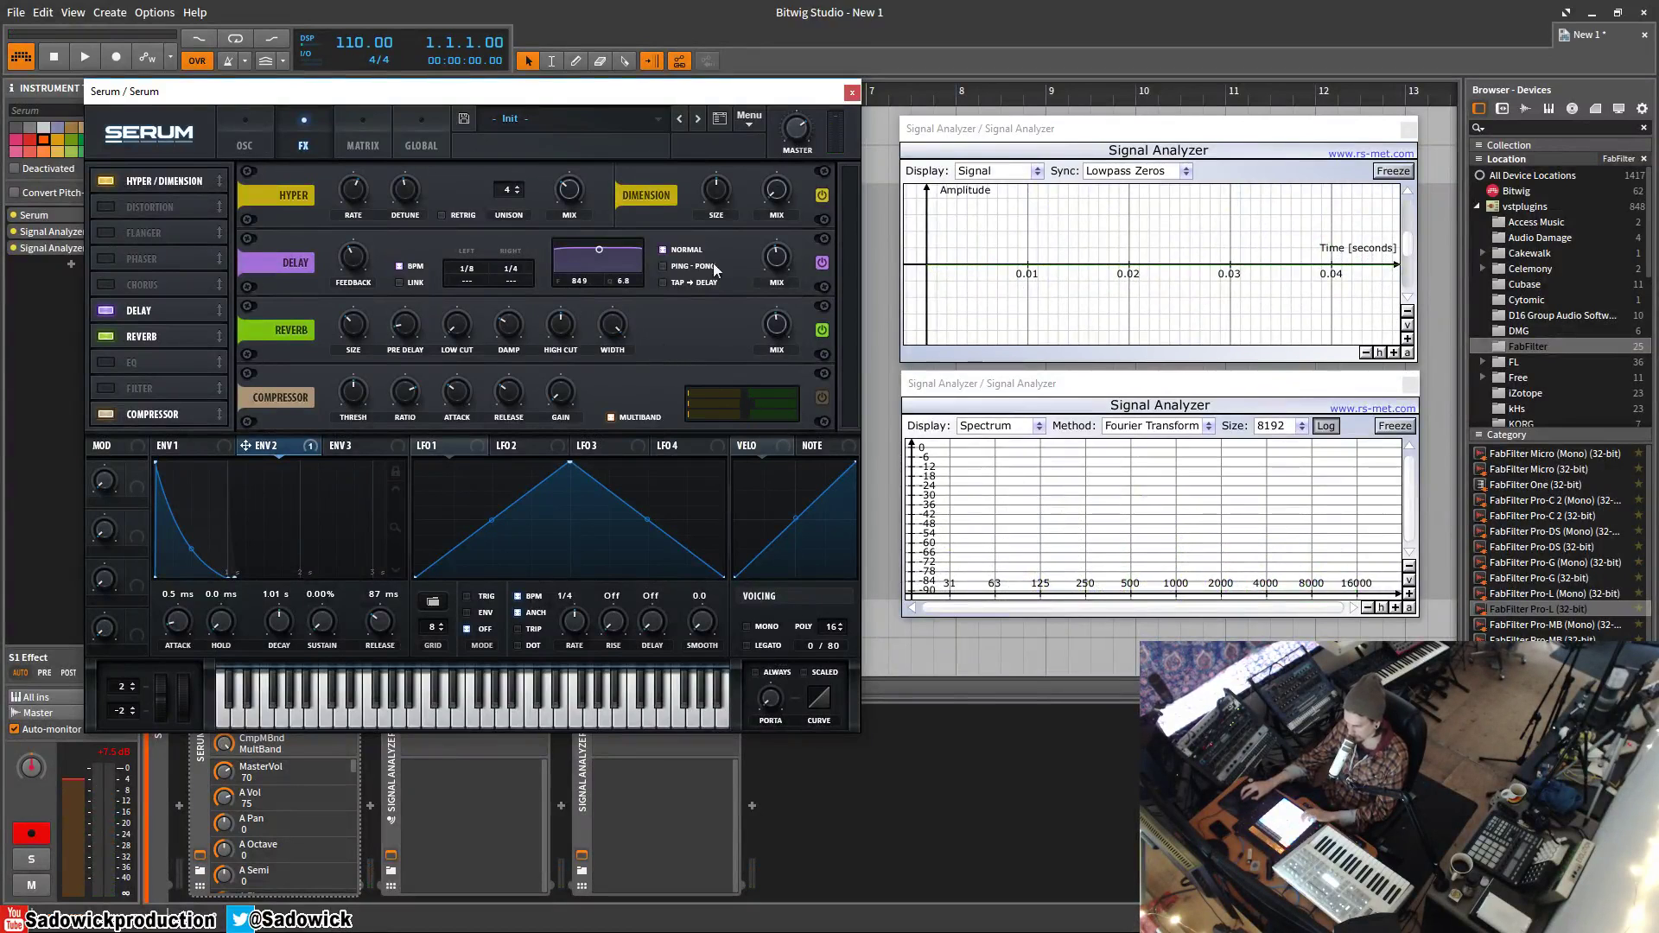
pyautogui.moveTo(654, 92); pyautogui.dragTo(664, 103)
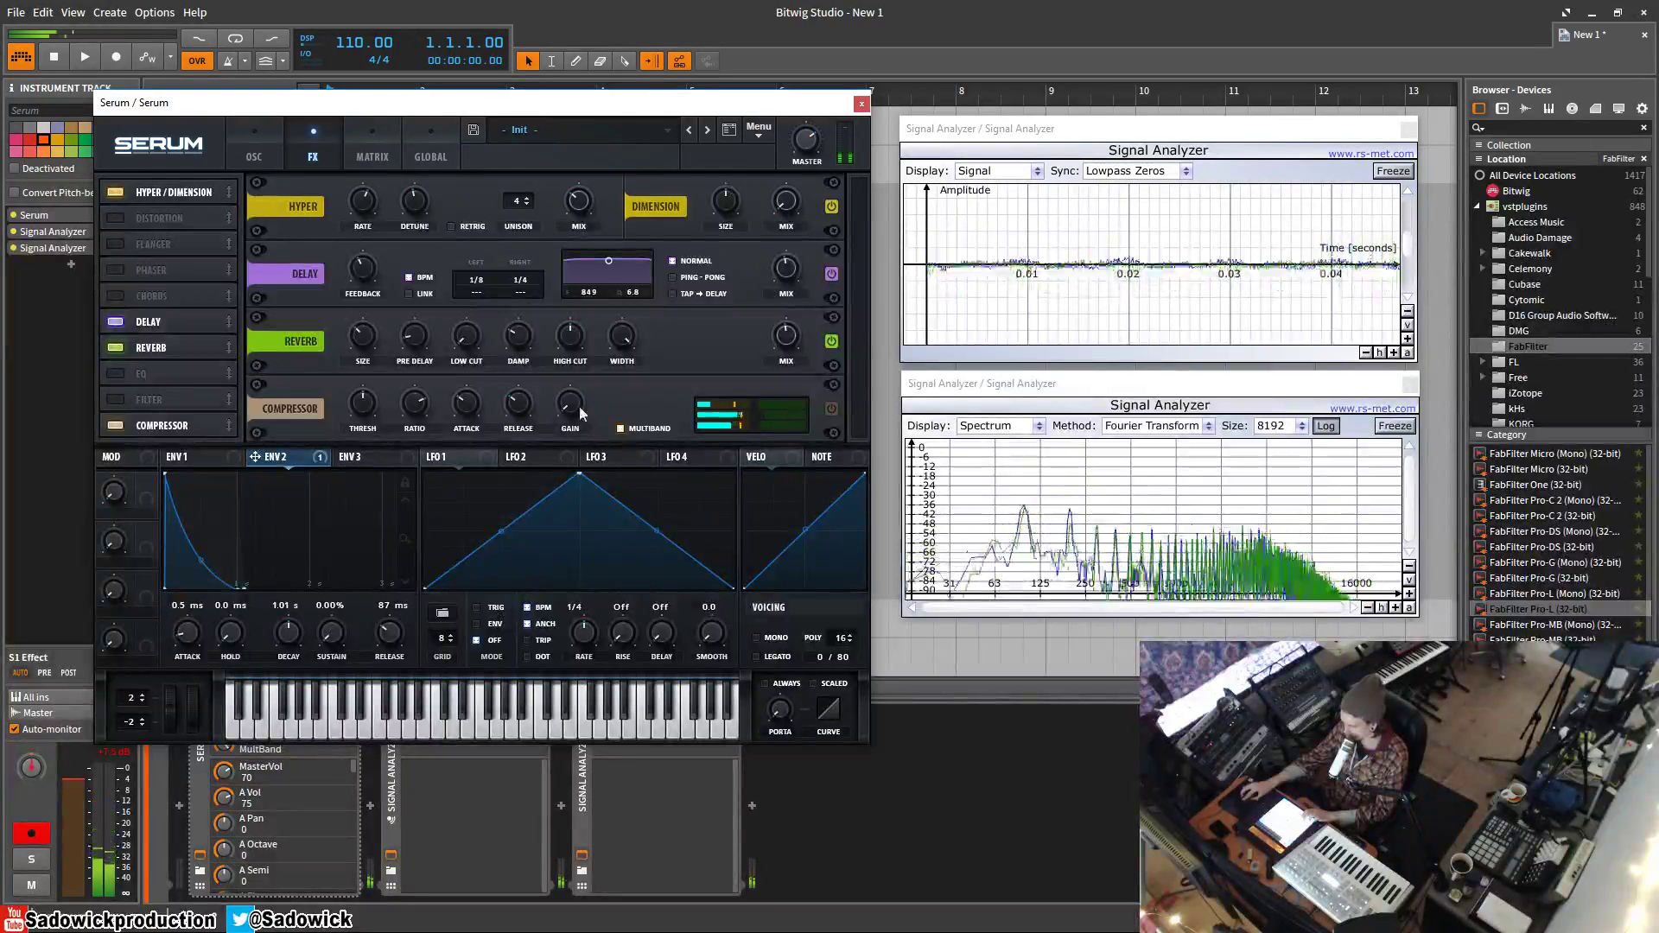
pyautogui.moveTo(381, 415); pyautogui.dragTo(379, 449)
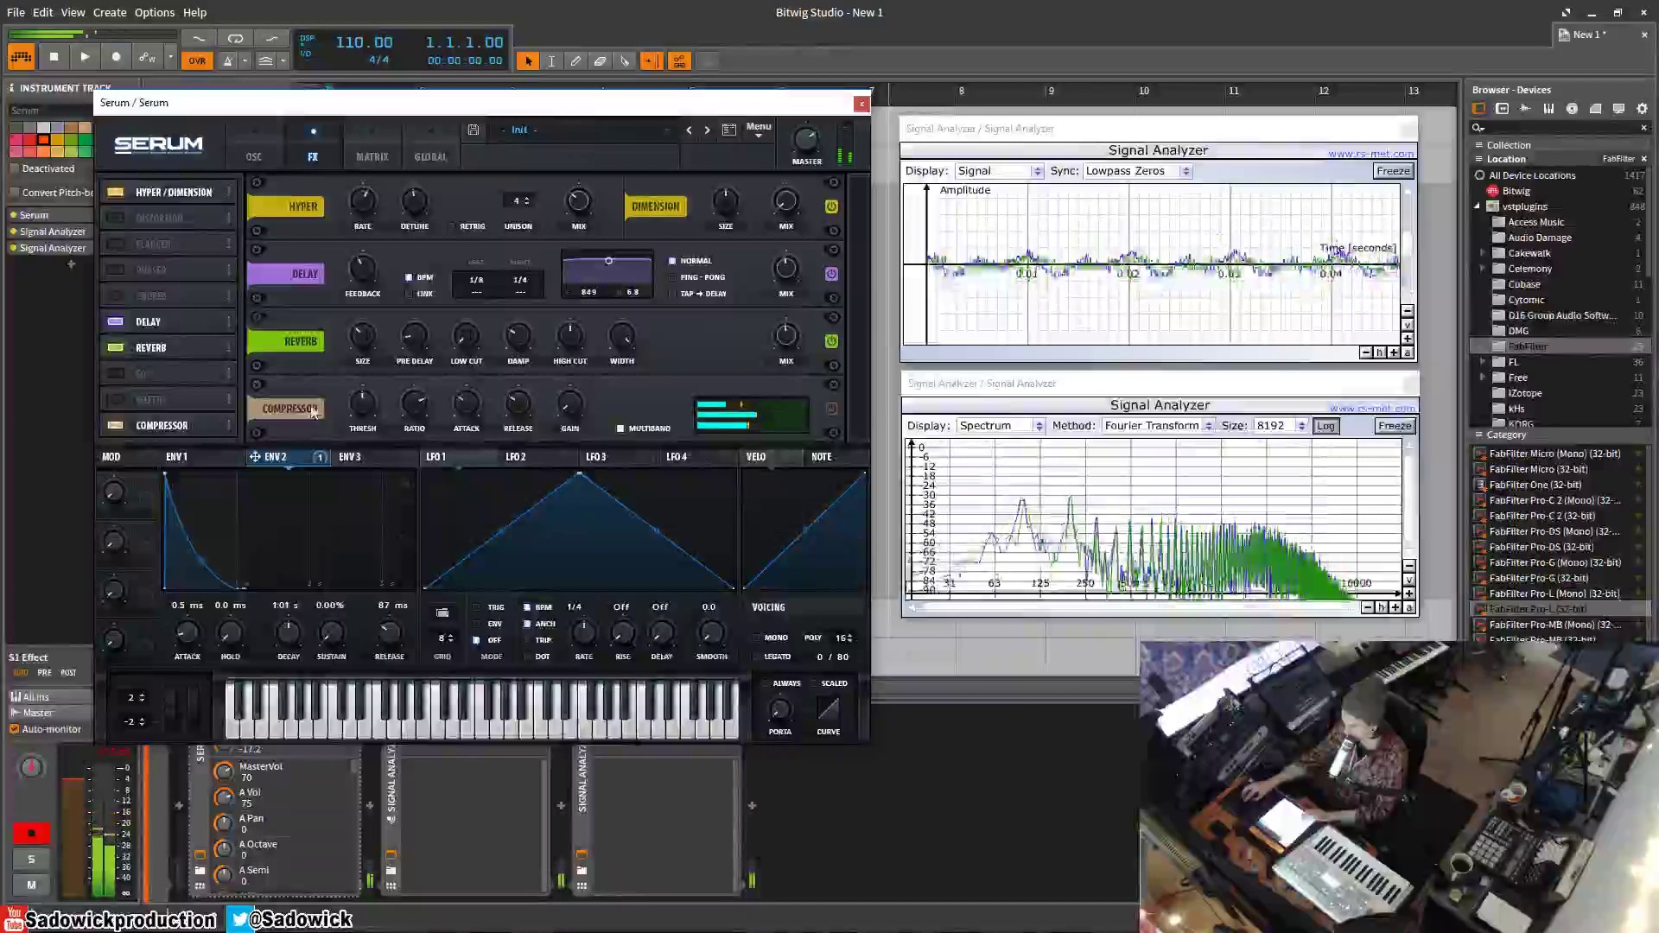
pyautogui.moveTo(371, 417)
pyautogui.mouseDown()
pyautogui.moveTo(377, 382)
pyautogui.moveTo(382, 401)
pyautogui.mouseUp()
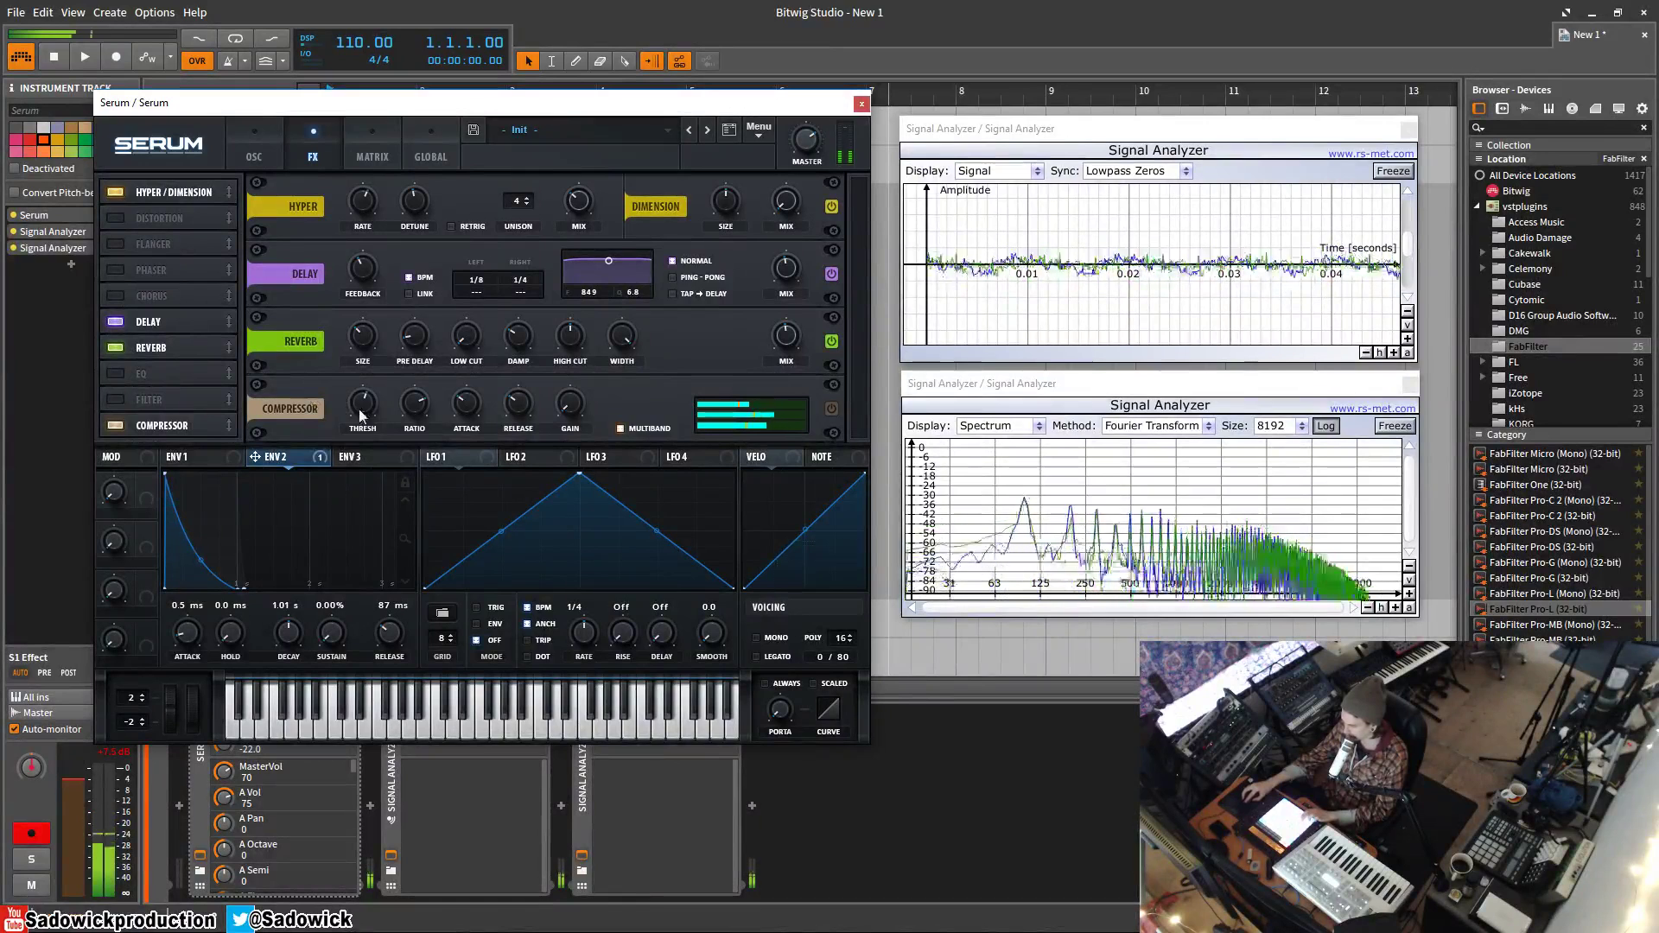
# - Shorten the compressor's attack and set its gain to about 16.6 dB
pyautogui.moveTo(471, 410); pyautogui.dragTo(469, 419)
pyautogui.moveTo(574, 407); pyautogui.dragTo(586, 345)
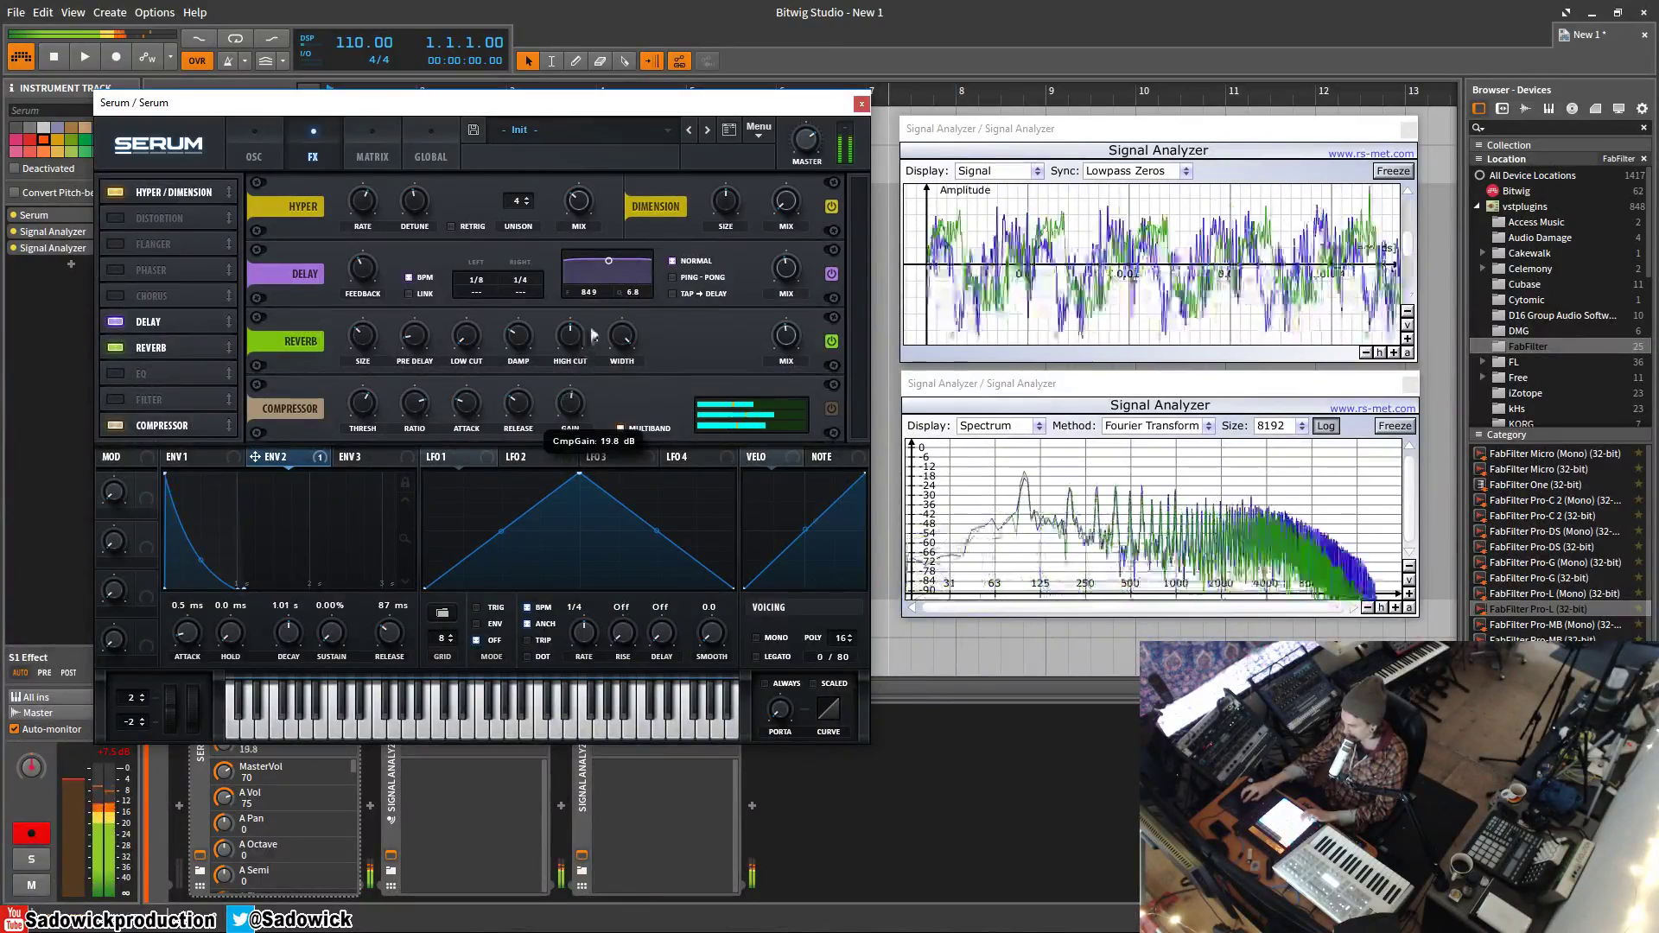
pyautogui.moveTo(572, 408); pyautogui.dragTo(577, 394)
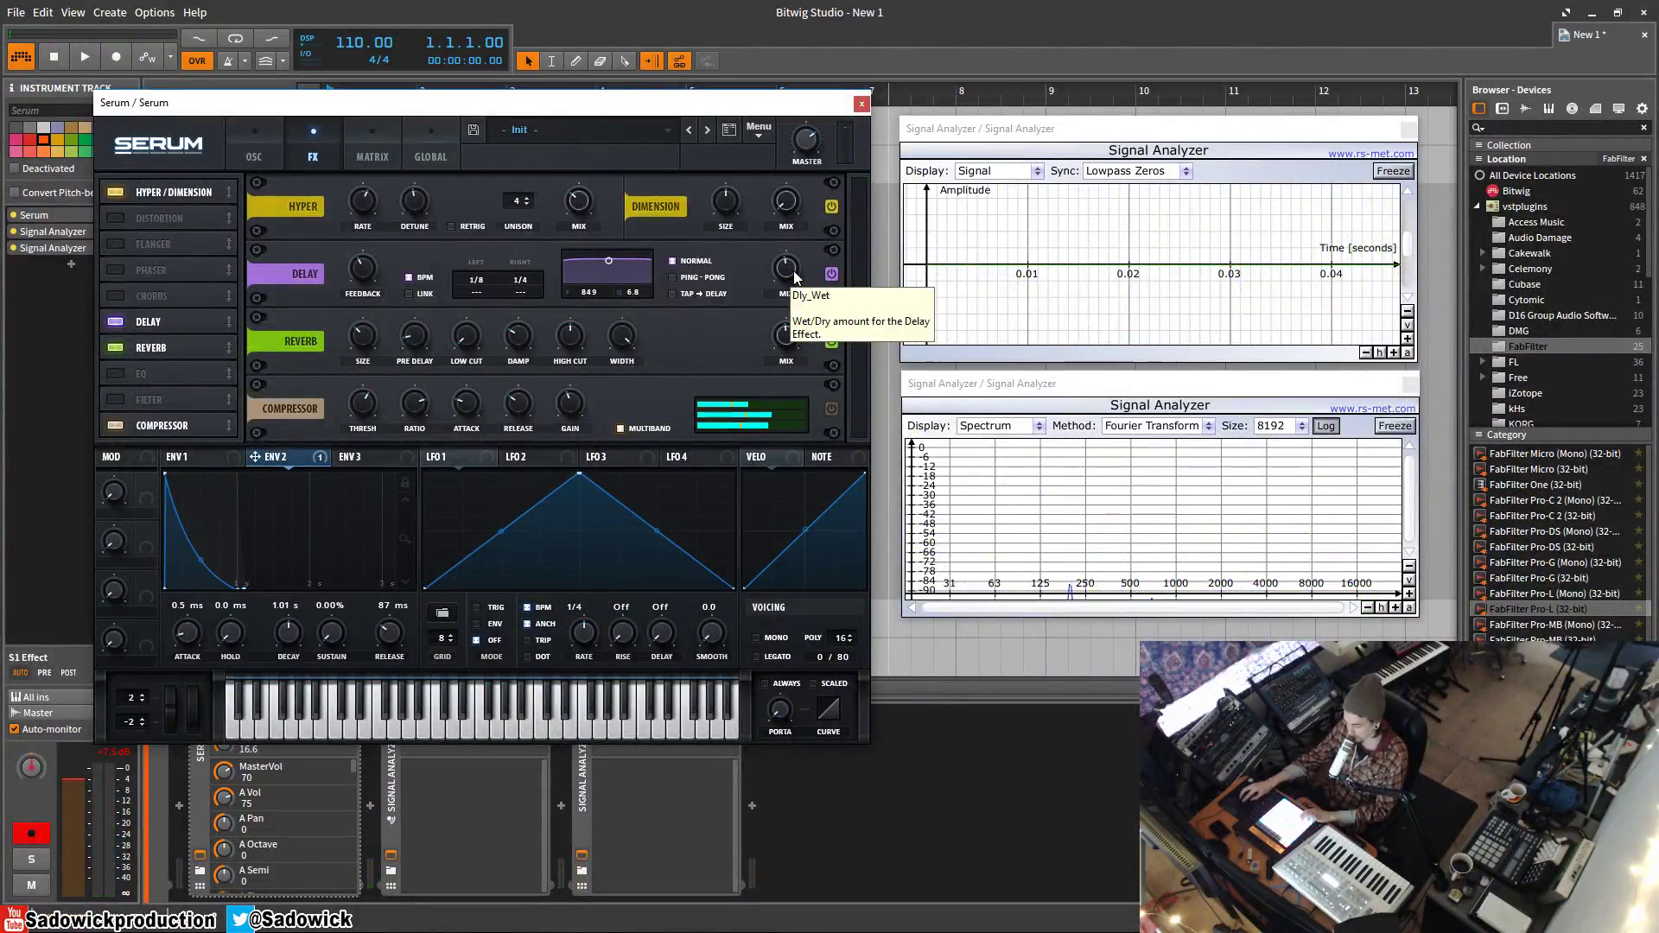
# - Lower the delay's mix and check the filter settings on the oscillator page
pyautogui.moveTo(794, 271); pyautogui.dragTo(795, 354)
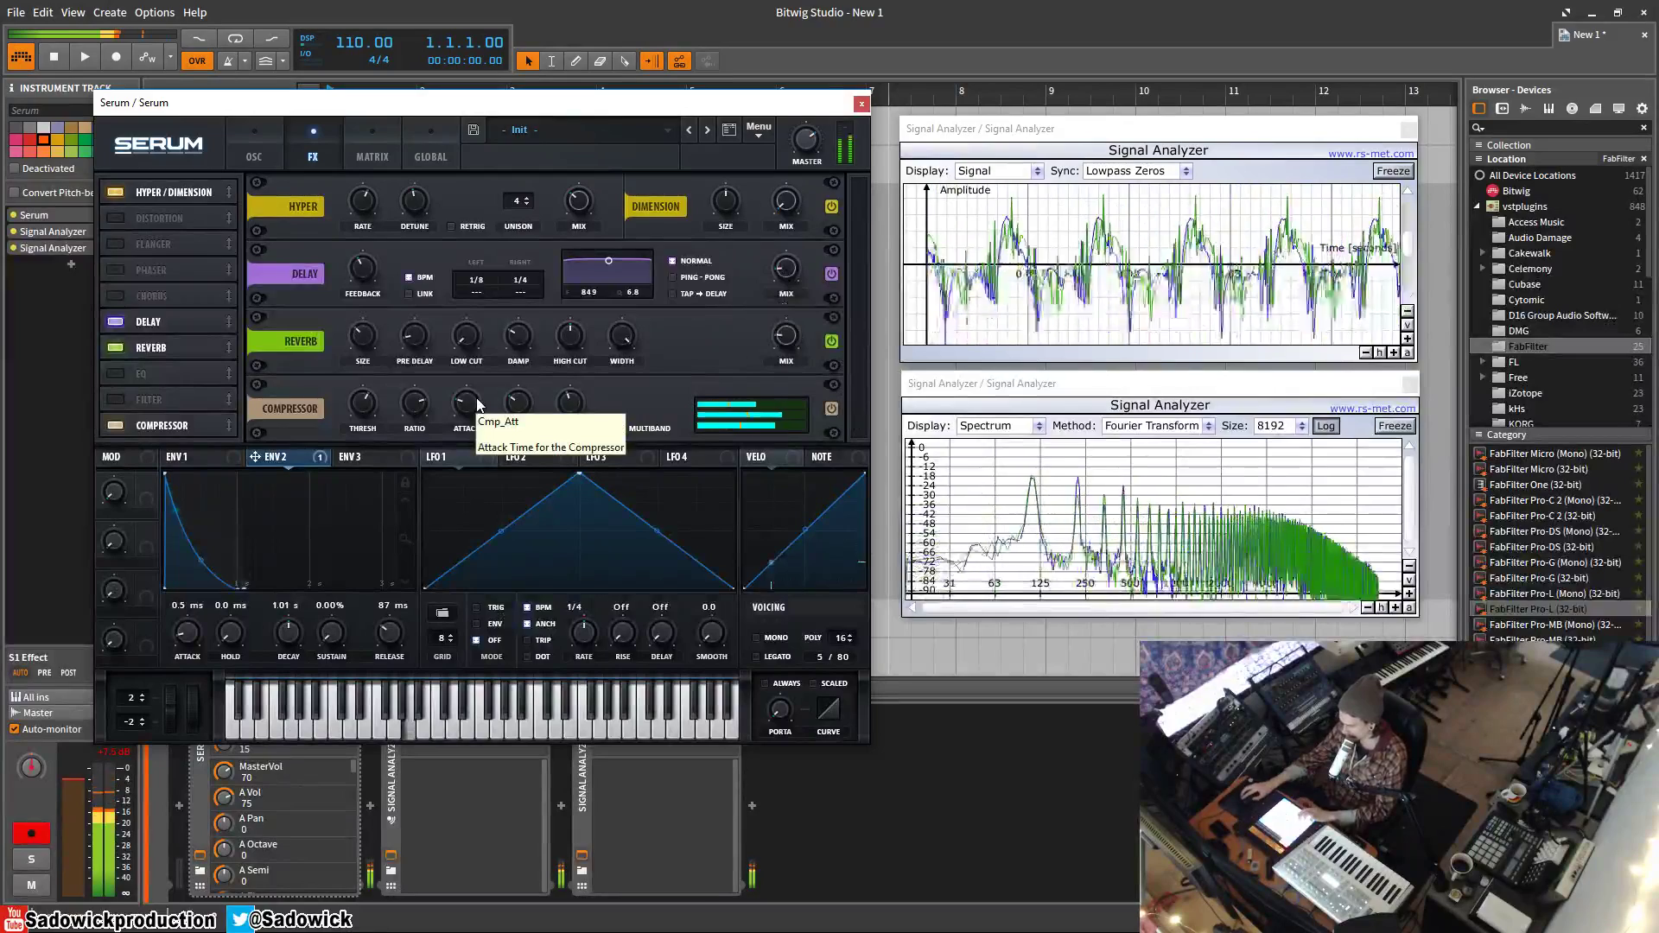
pyautogui.click(254, 149)
pyautogui.moveTo(766, 367); pyautogui.dragTo(806, 218)
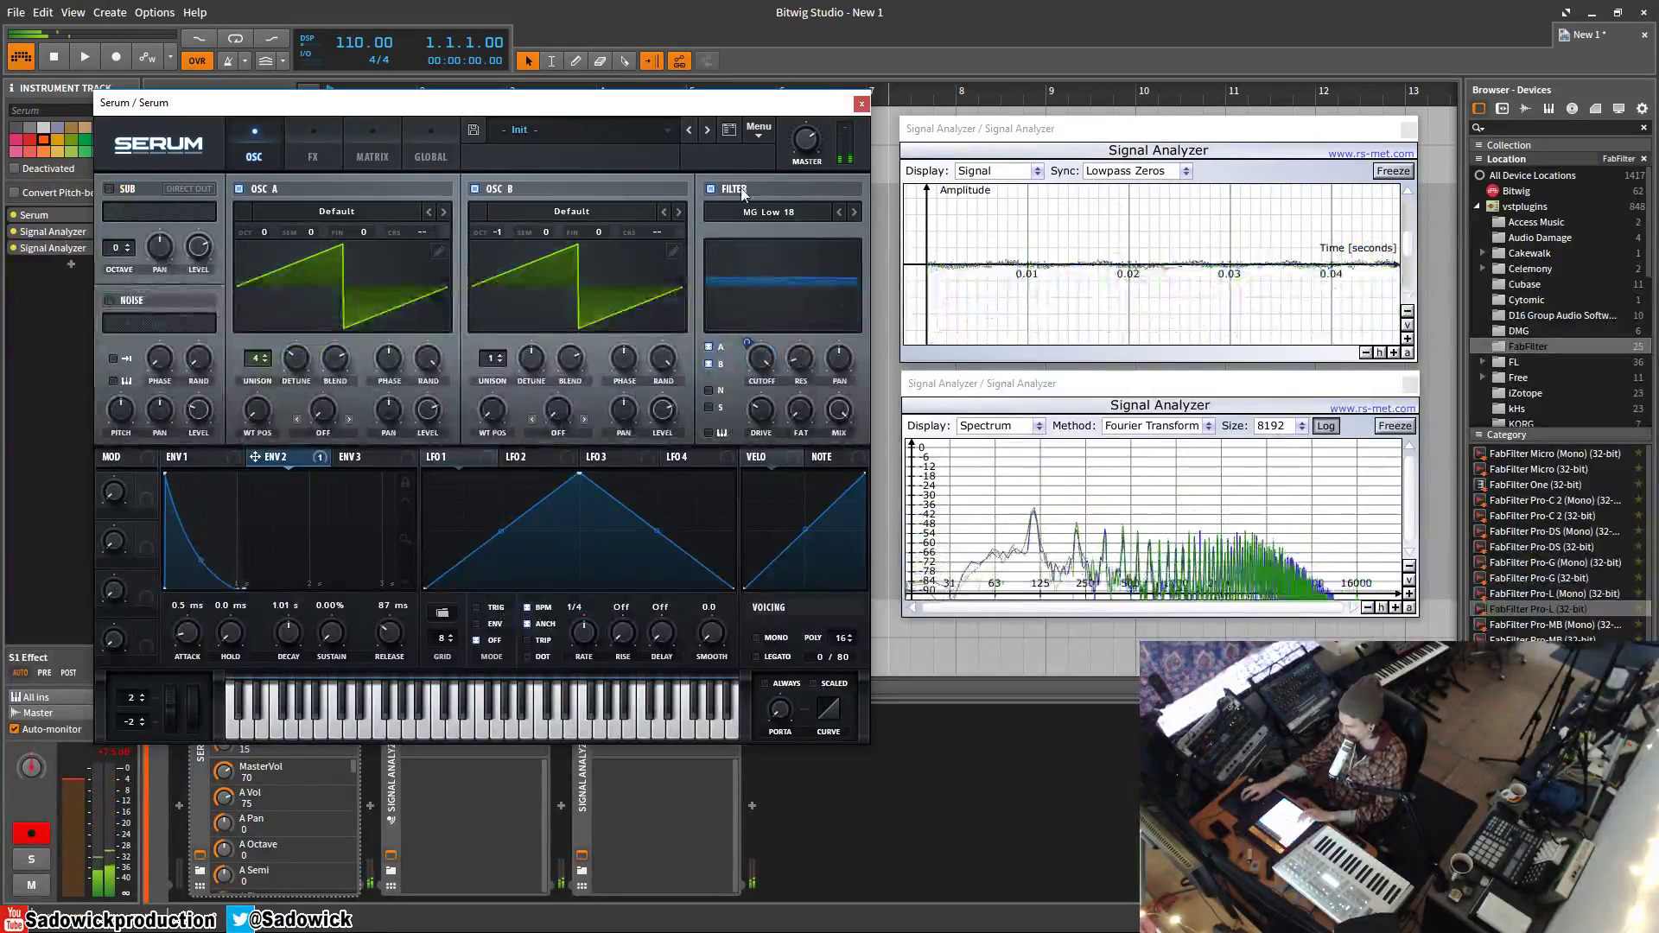
pyautogui.click(336, 149)
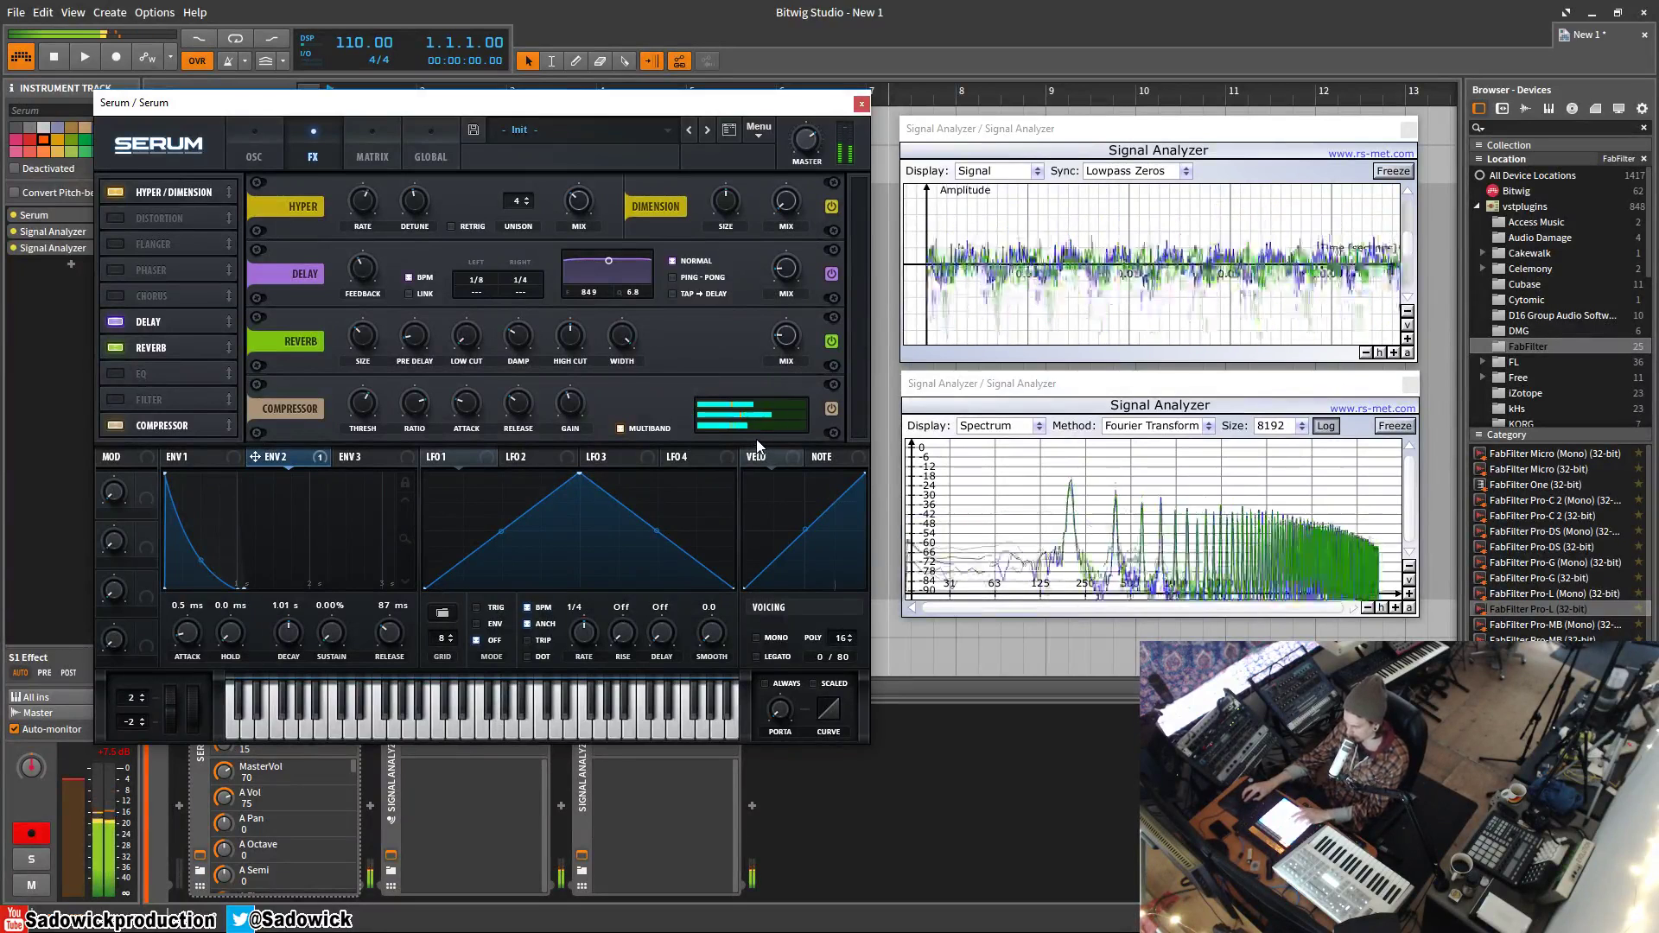
# - Raise the reverb's mix, set its damping to about 28% and reduce its size to about 17%
pyautogui.click(832, 411)
pyautogui.moveTo(788, 340); pyautogui.dragTo(790, 321)
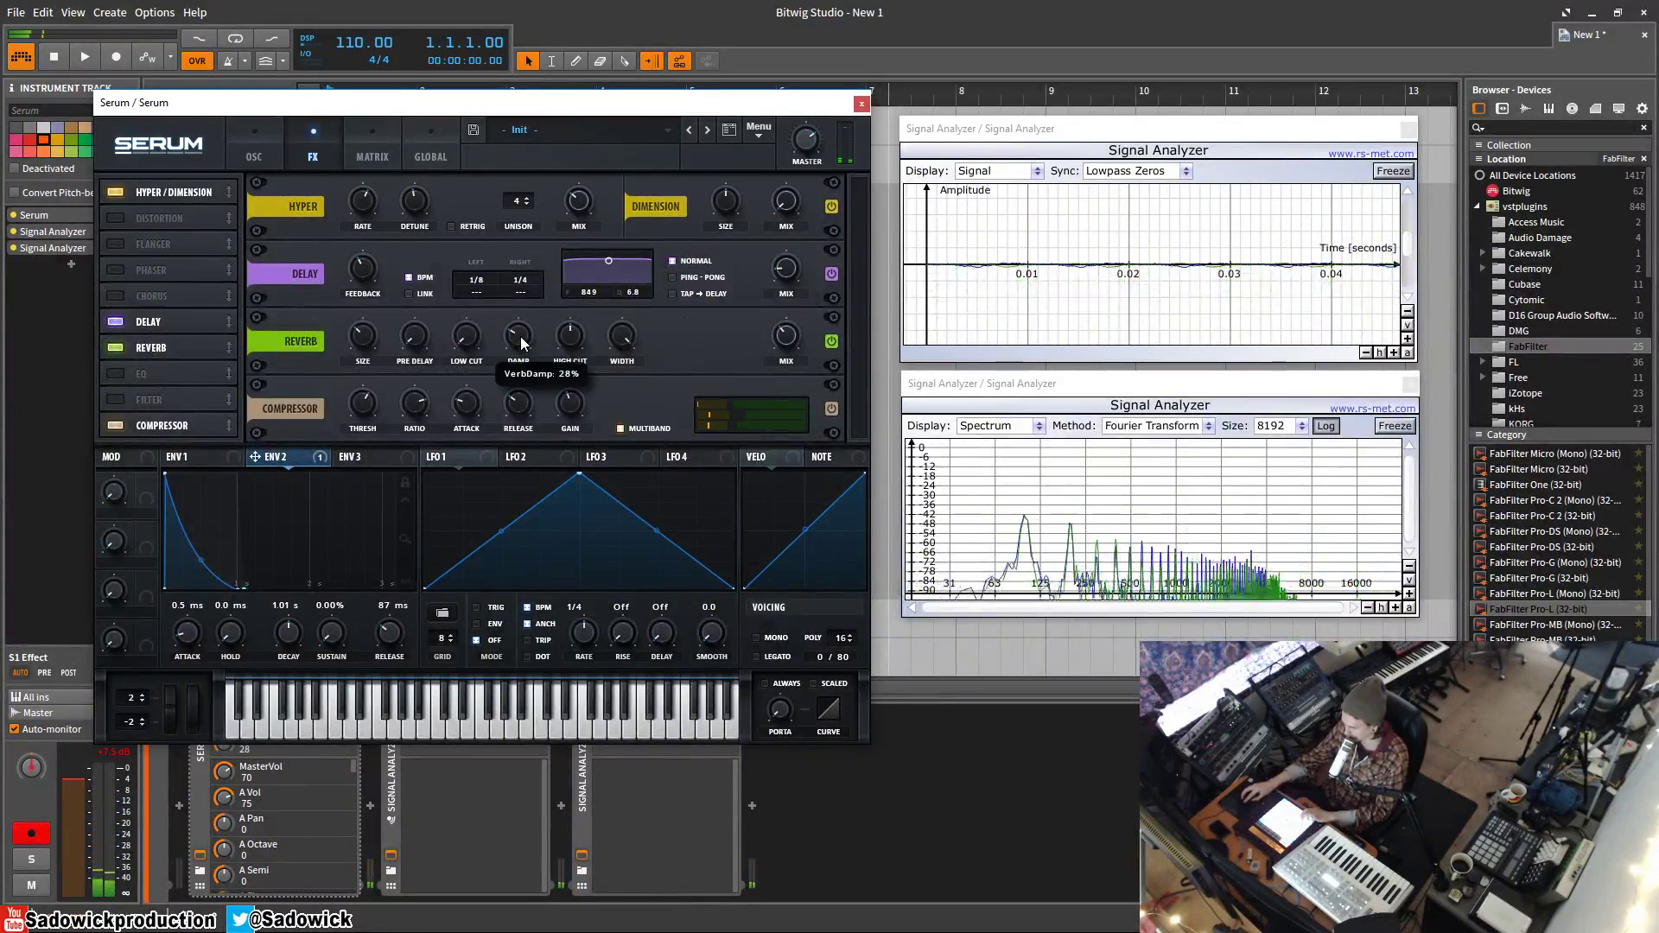
pyautogui.moveTo(575, 348)
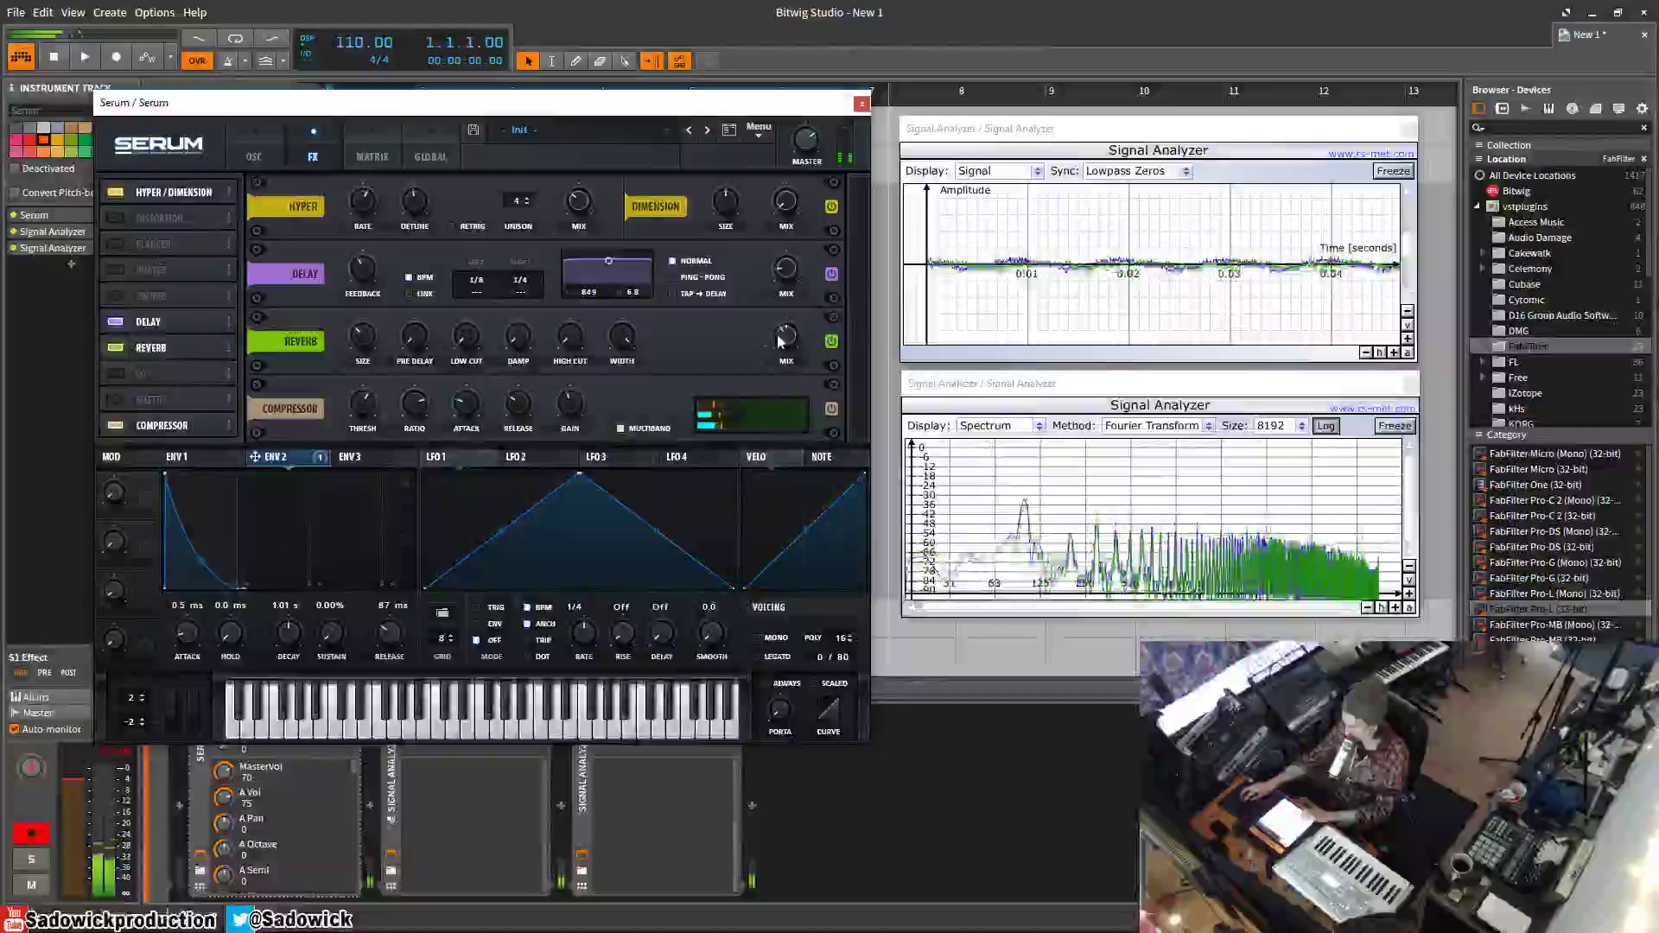
pyautogui.moveTo(367, 371)
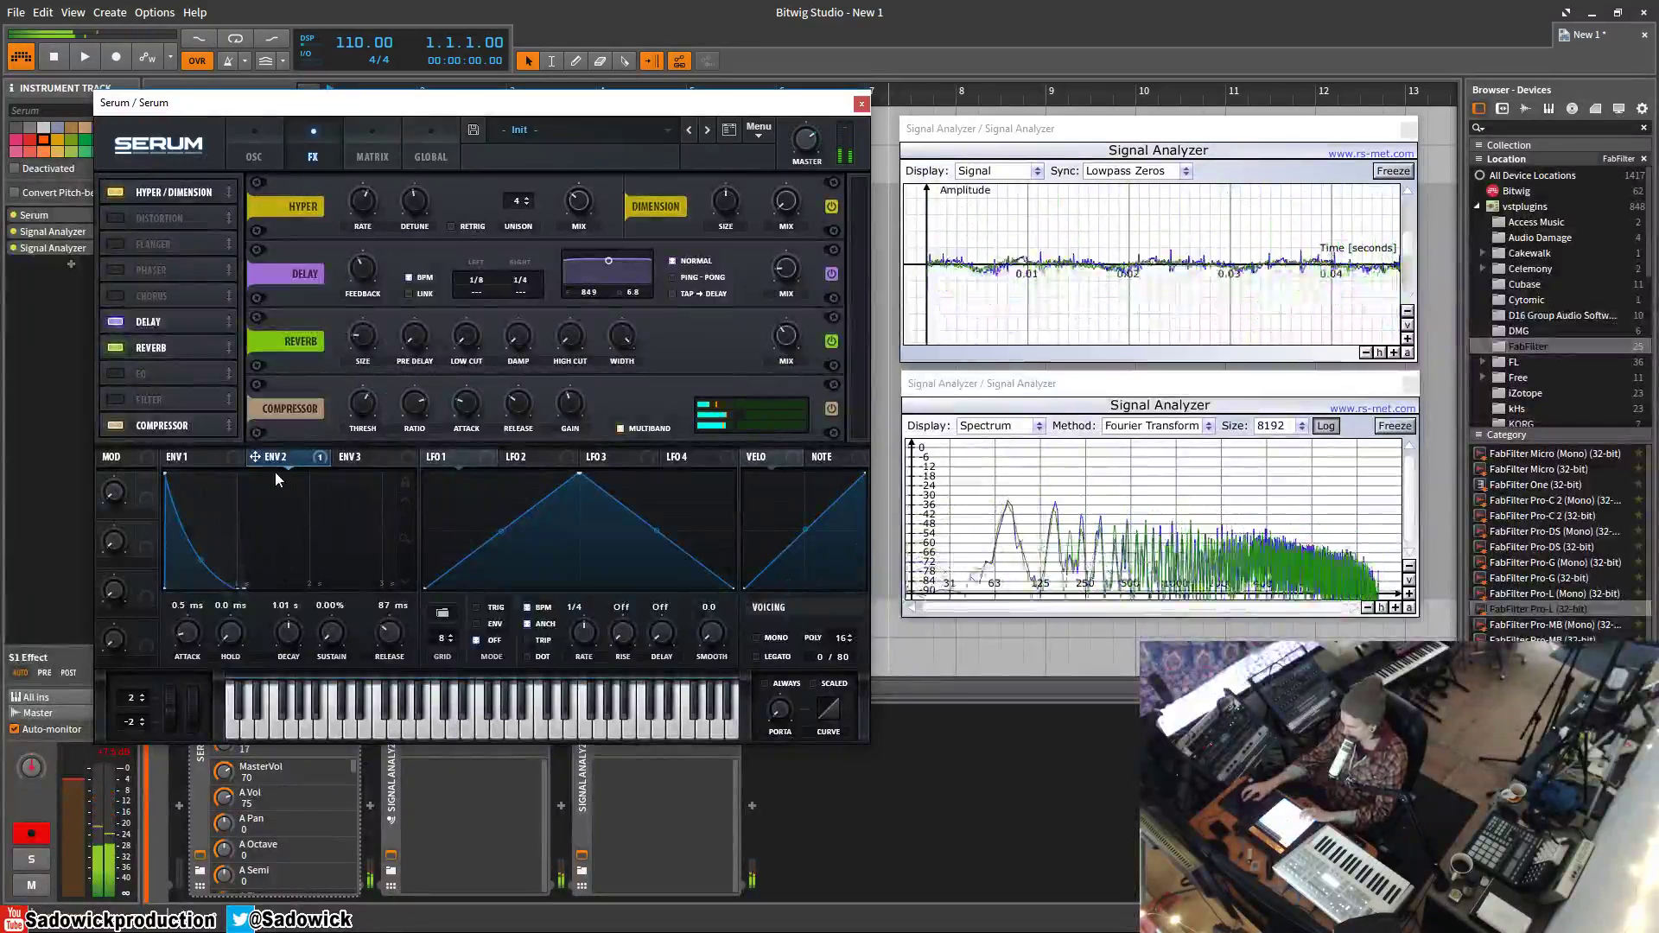
# - Assign Envelope 3 to modulate the reverb's mix
pyautogui.click(363, 458)
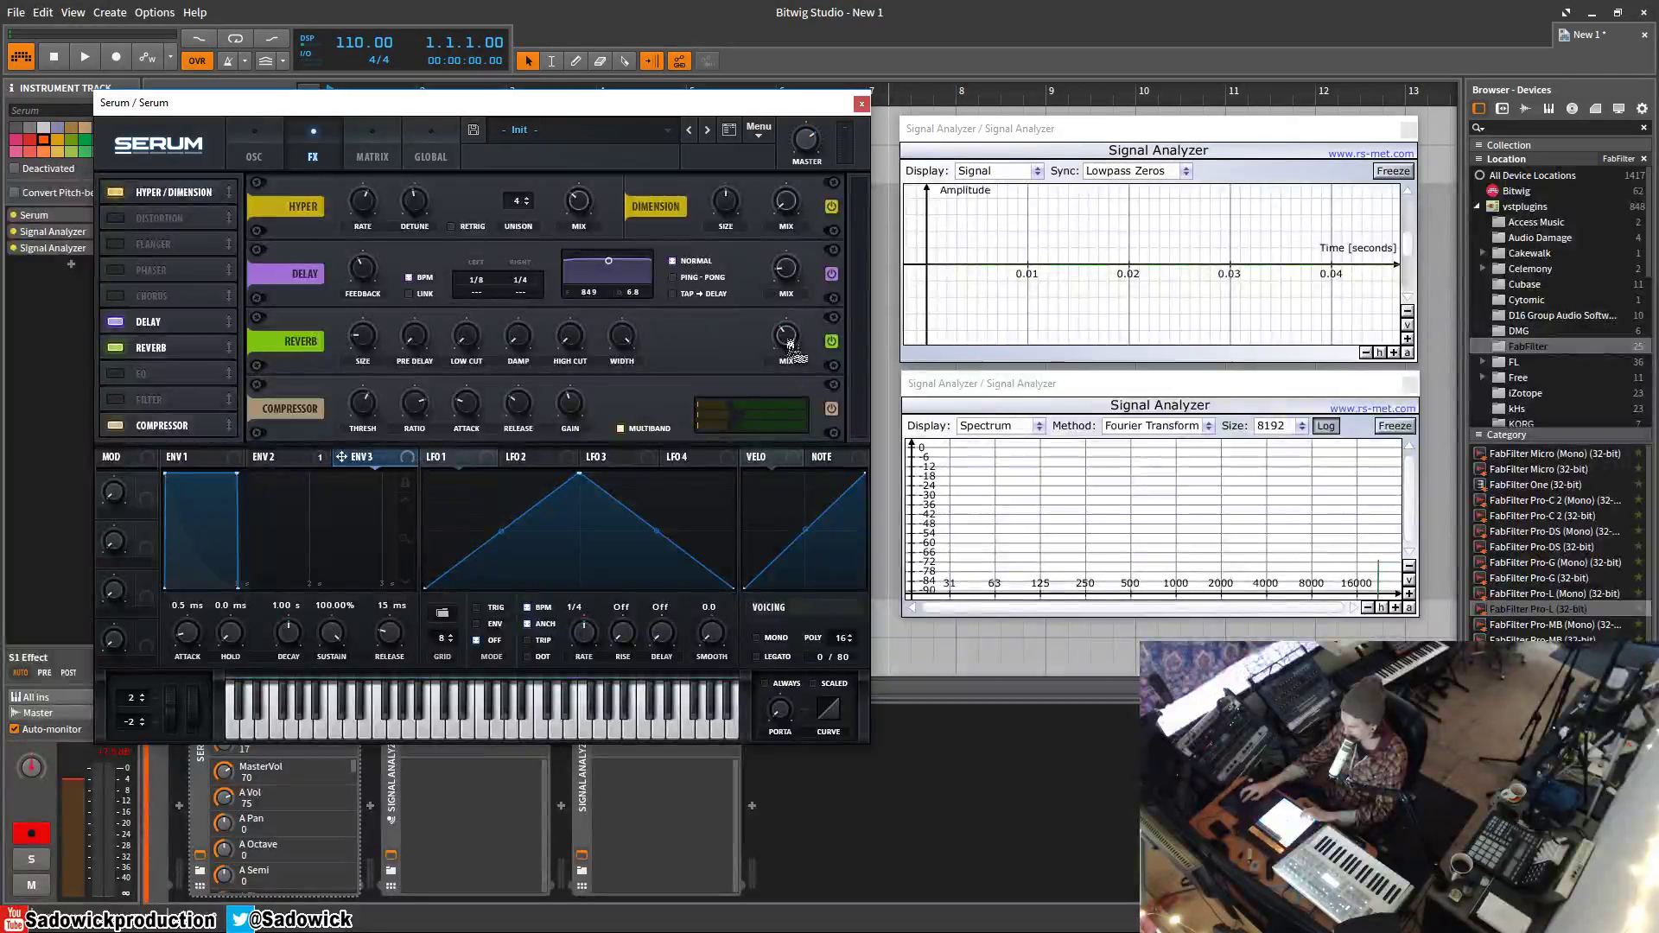
pyautogui.moveTo(789, 343)
pyautogui.mouseDown()
pyautogui.moveTo(788, 380)
pyautogui.moveTo(774, 331)
pyautogui.mouseUp()
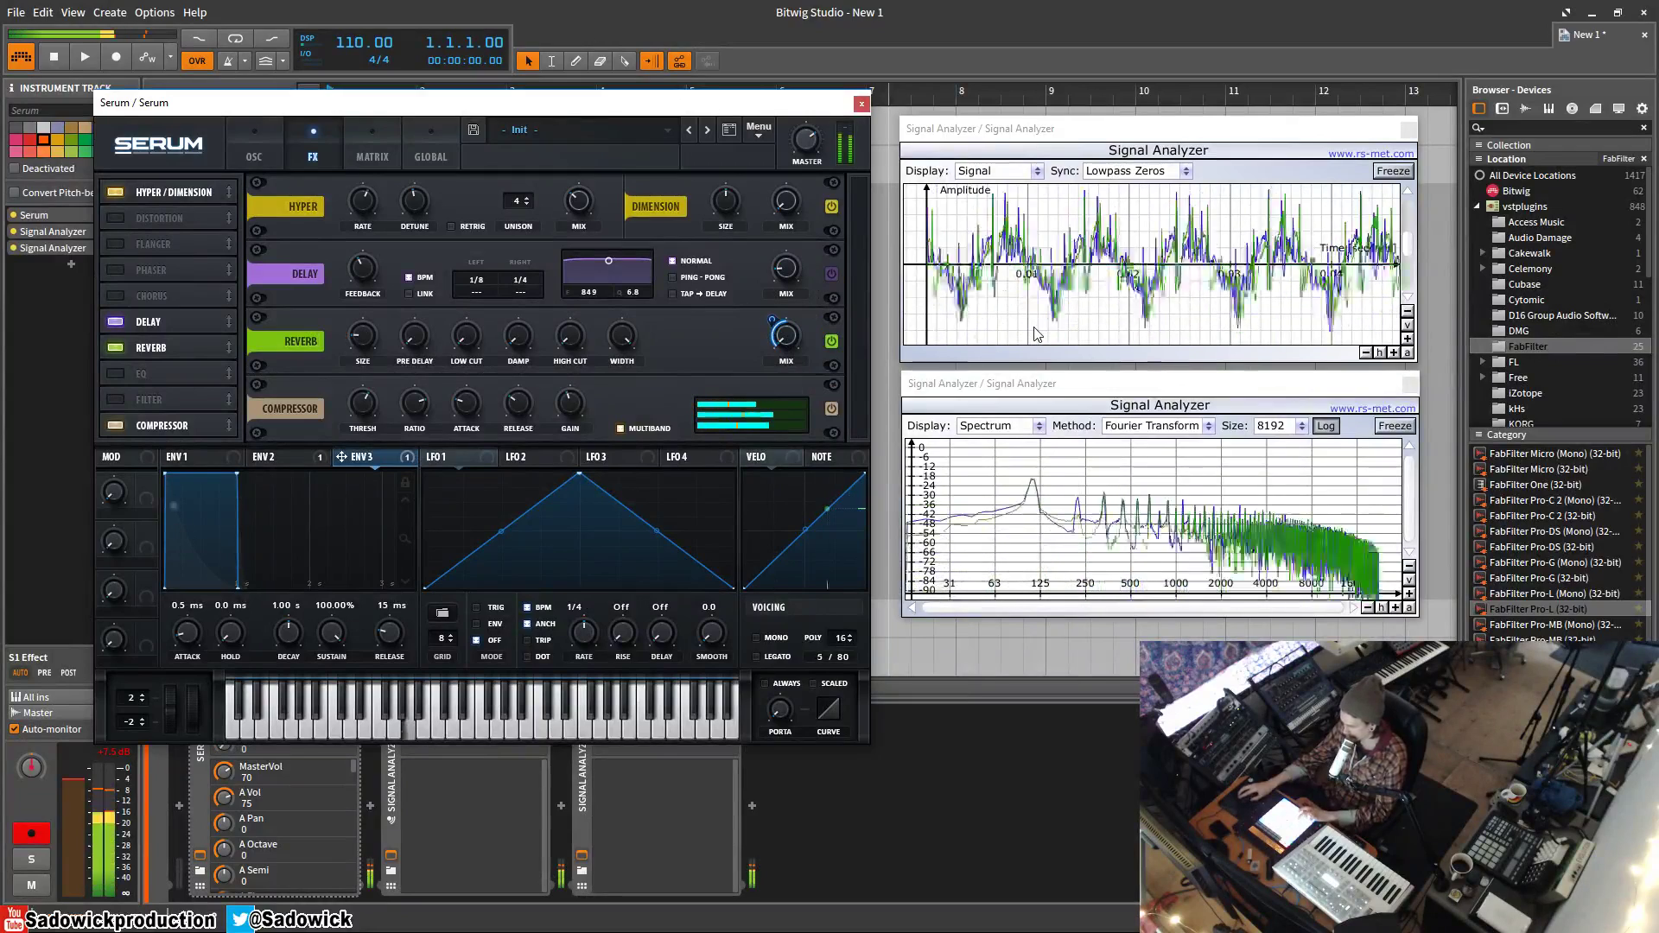
# - Lengthen Envelope 3's release to 343 ms and set the compressor's threshold to about -23.4 dB
pyautogui.moveTo(391, 638); pyautogui.dragTo(421, 623)
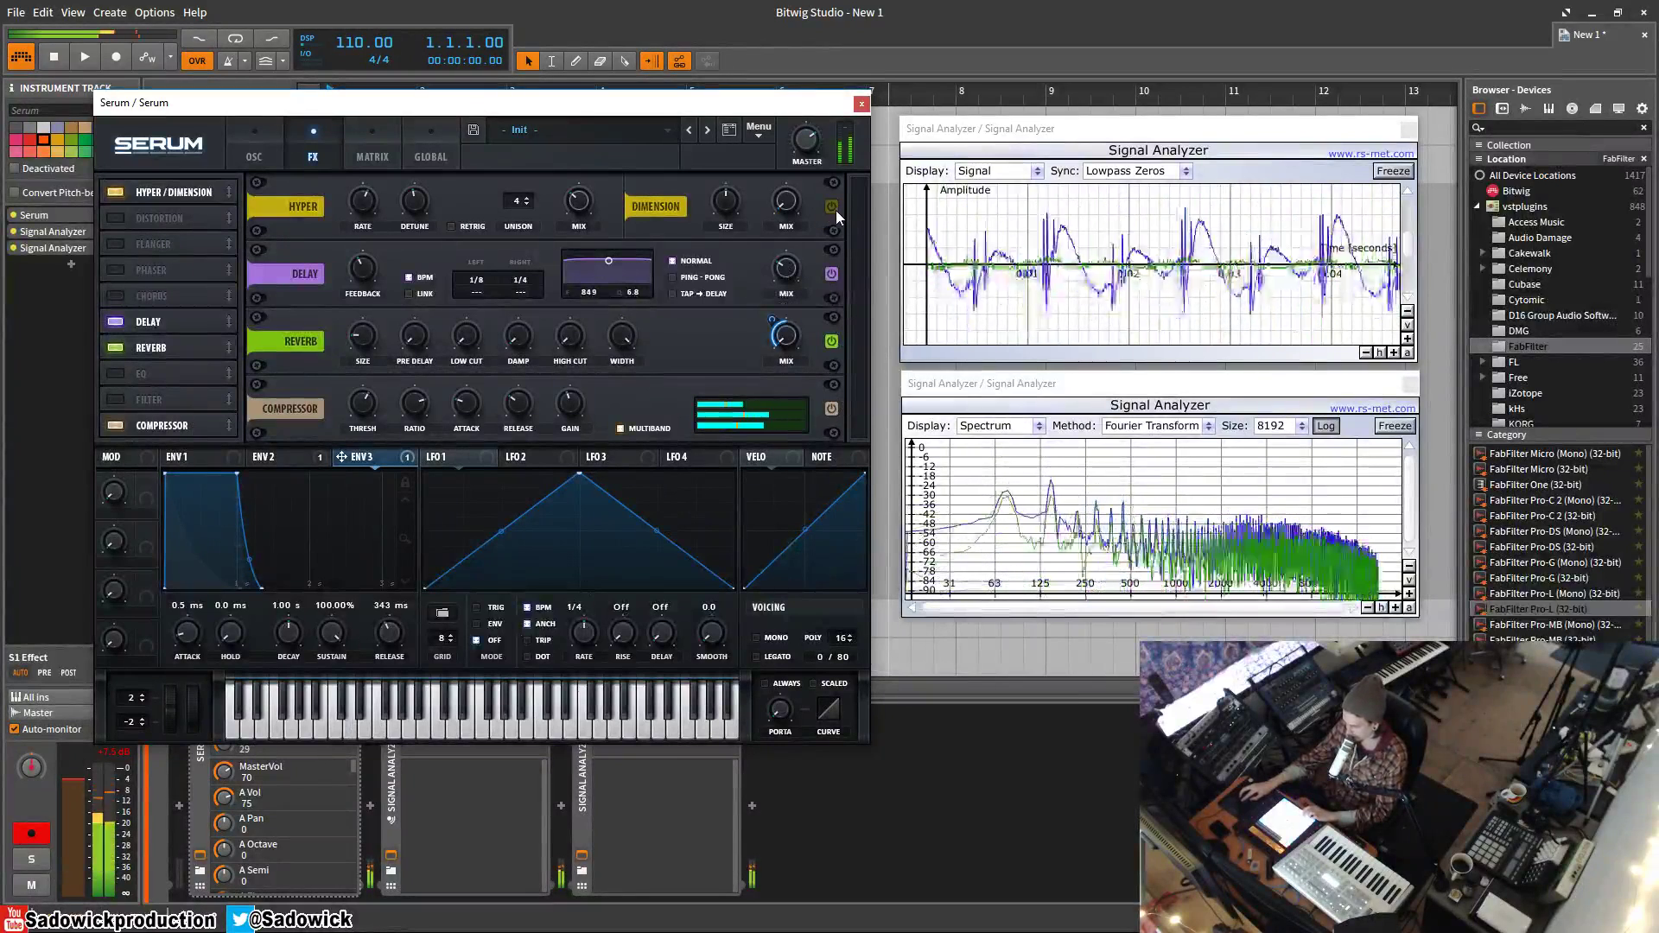
pyautogui.moveTo(800, 261); pyautogui.dragTo(793, 281)
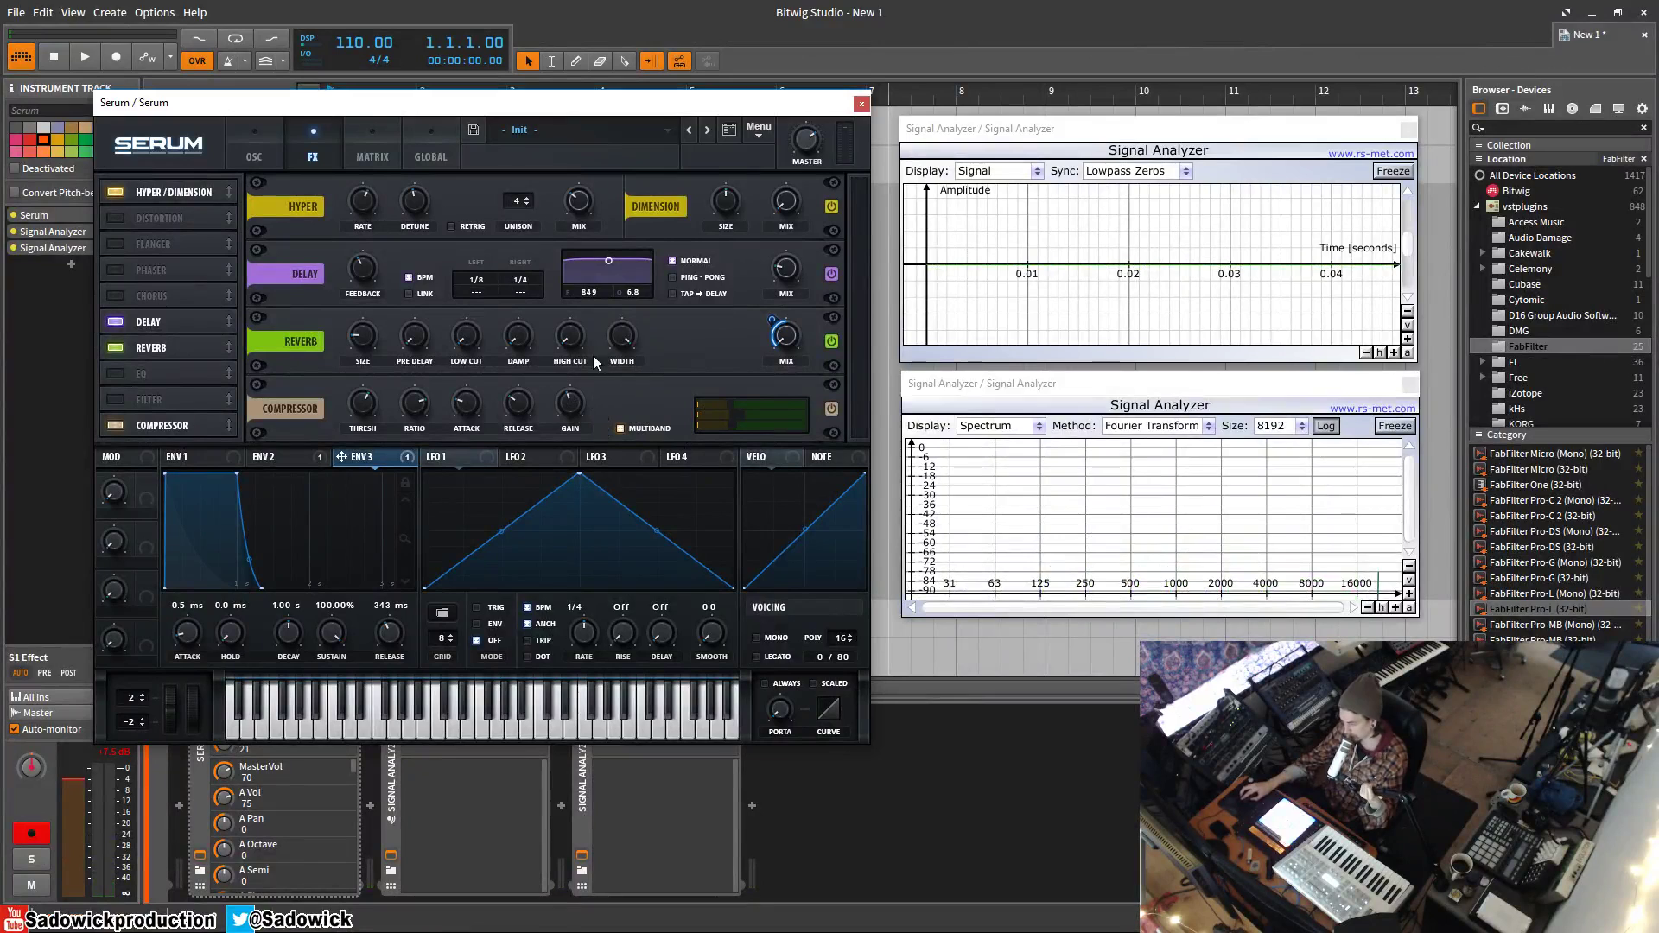
pyautogui.moveTo(363, 409)
pyautogui.mouseDown()
pyautogui.moveTo(370, 444)
pyautogui.moveTo(395, 419)
pyautogui.moveTo(363, 427)
pyautogui.mouseUp()
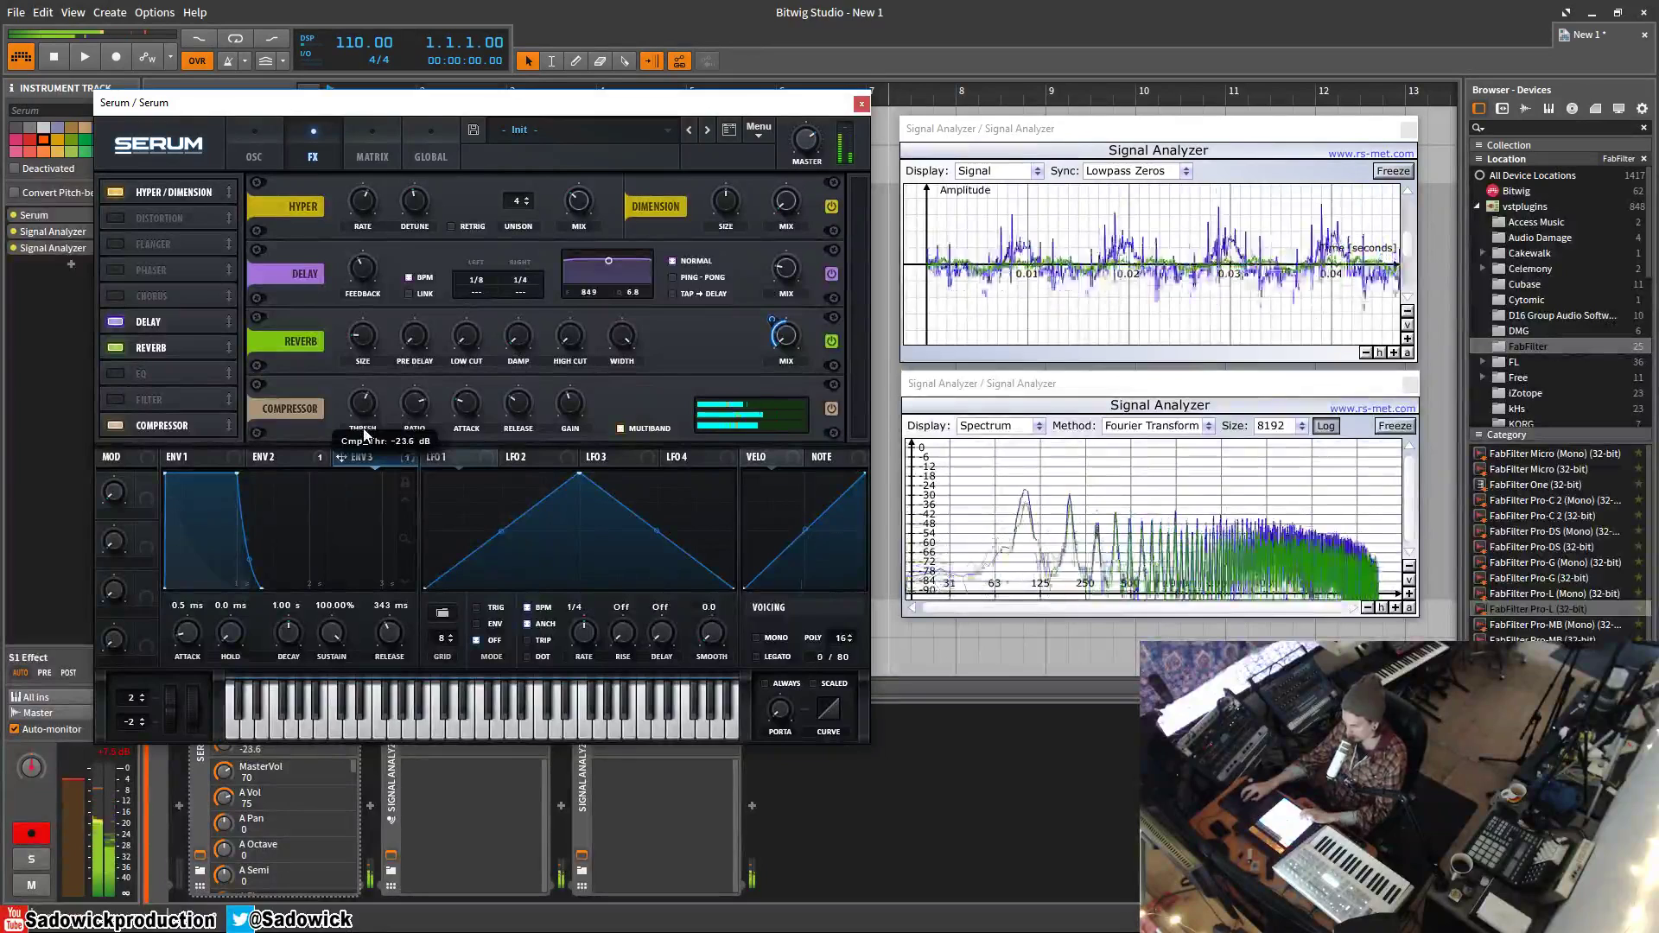
# - Remove all modulators from the reverb's mix
pyautogui.rightClick(787, 333)
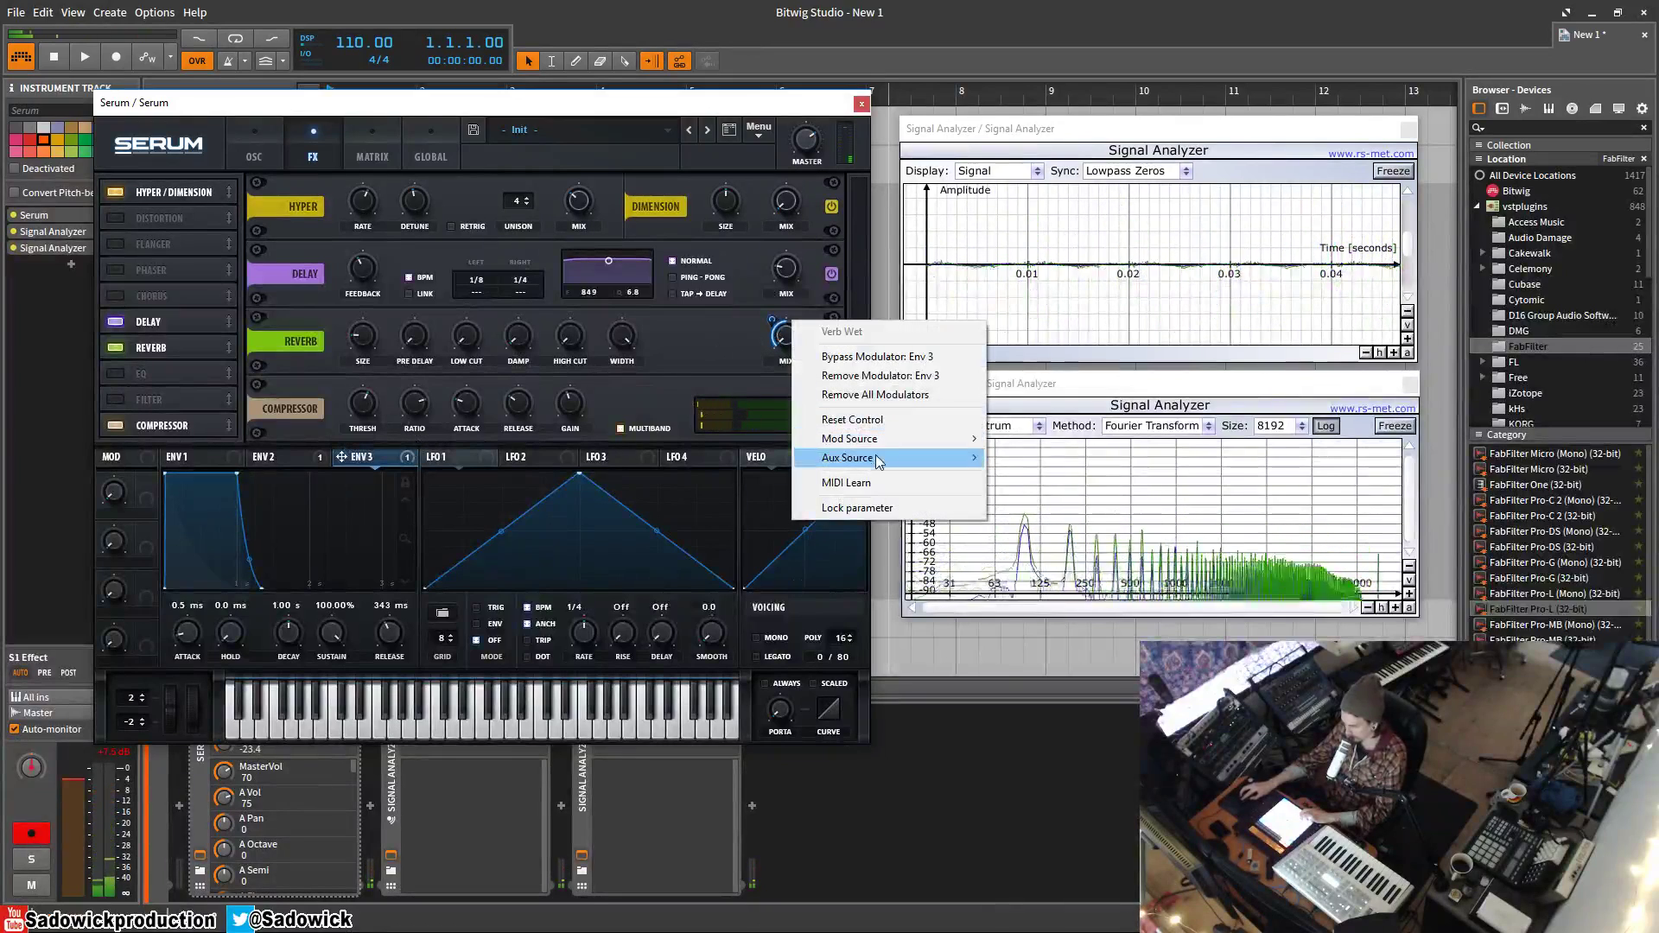
pyautogui.click(877, 394)
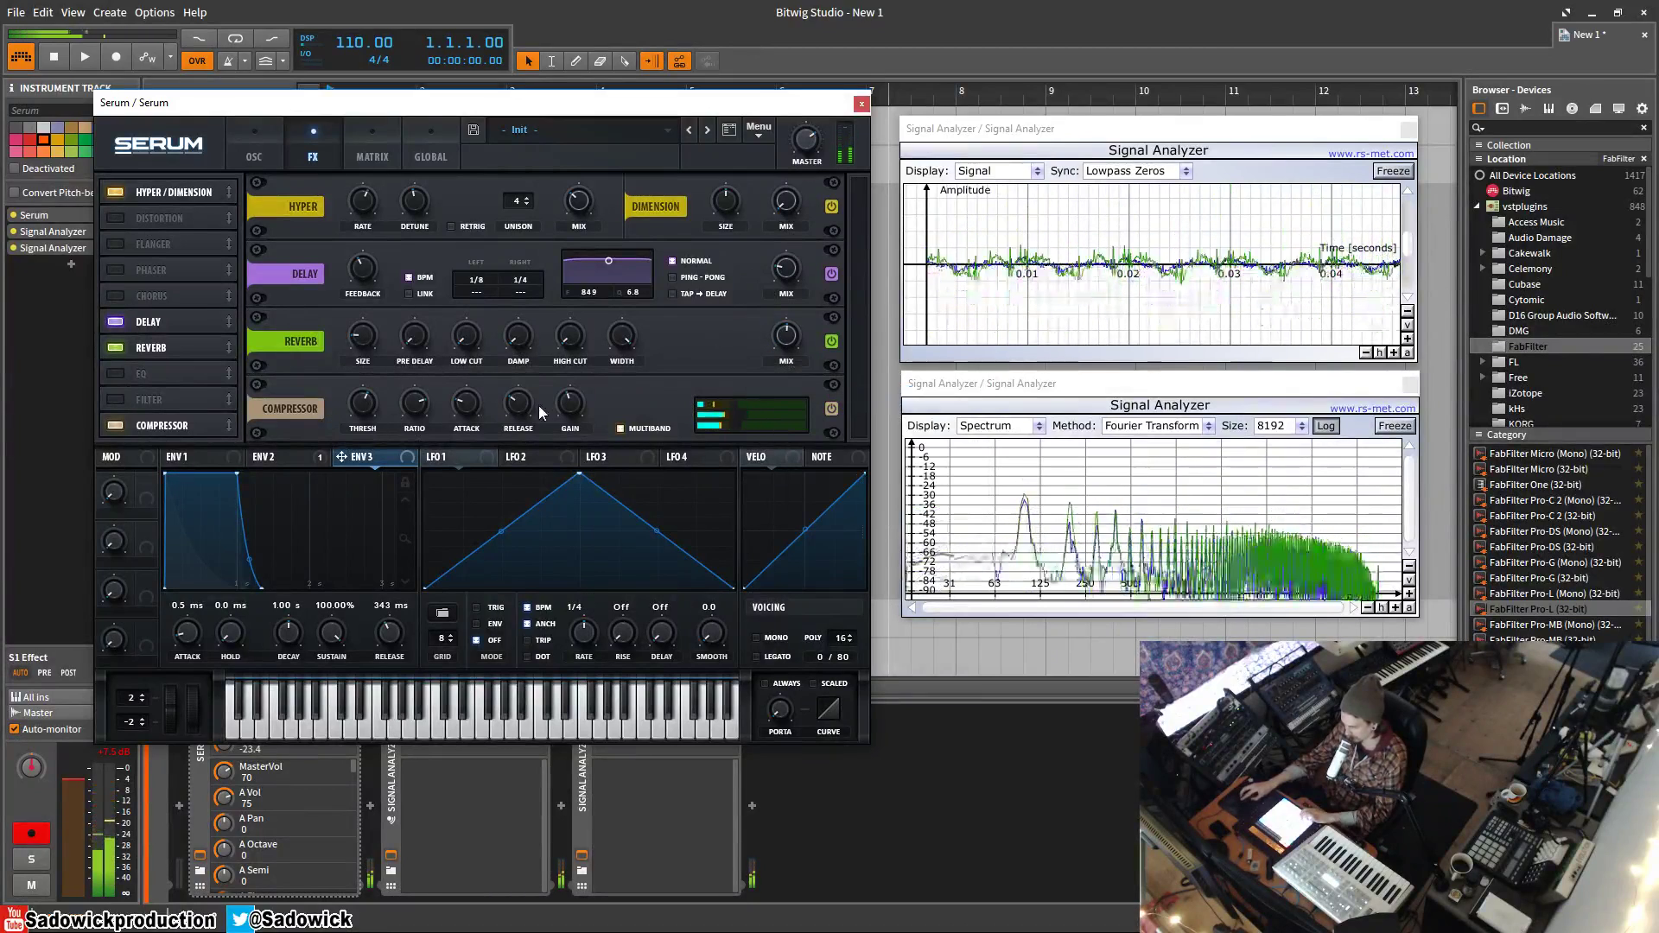
# - Switch the compressor out of multiband mode and raise its ratio to Limit
pyautogui.click(413, 407)
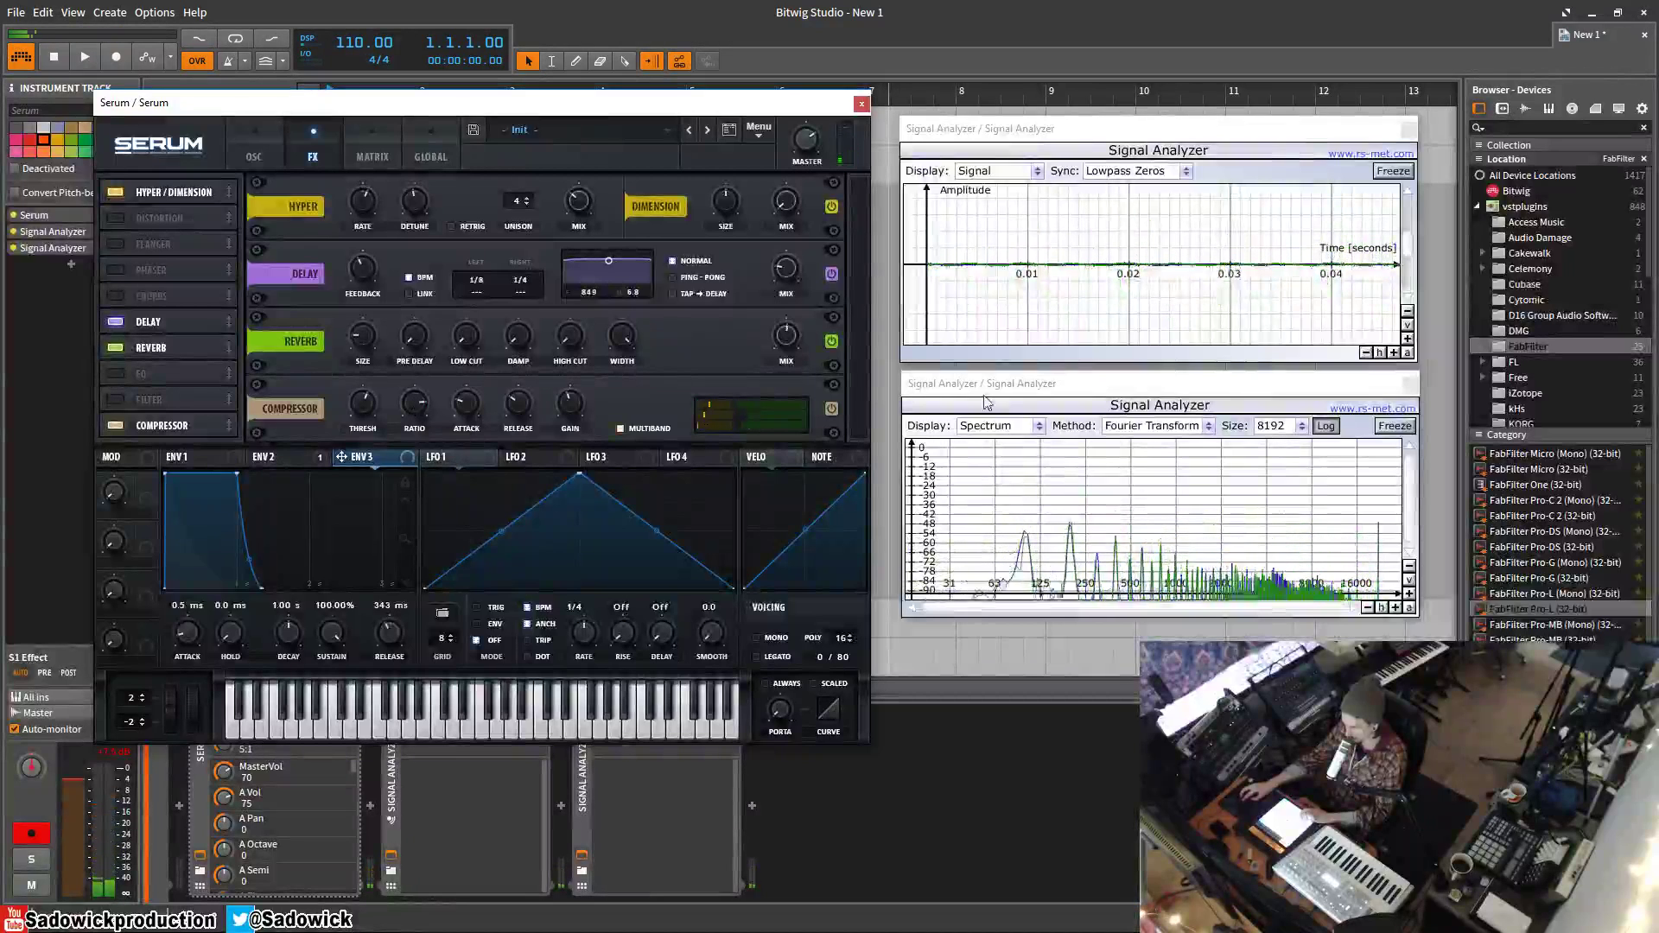
pyautogui.click(621, 429)
pyautogui.moveTo(418, 405)
pyautogui.mouseDown()
pyautogui.moveTo(430, 320)
pyautogui.moveTo(427, 387)
pyautogui.mouseUp()
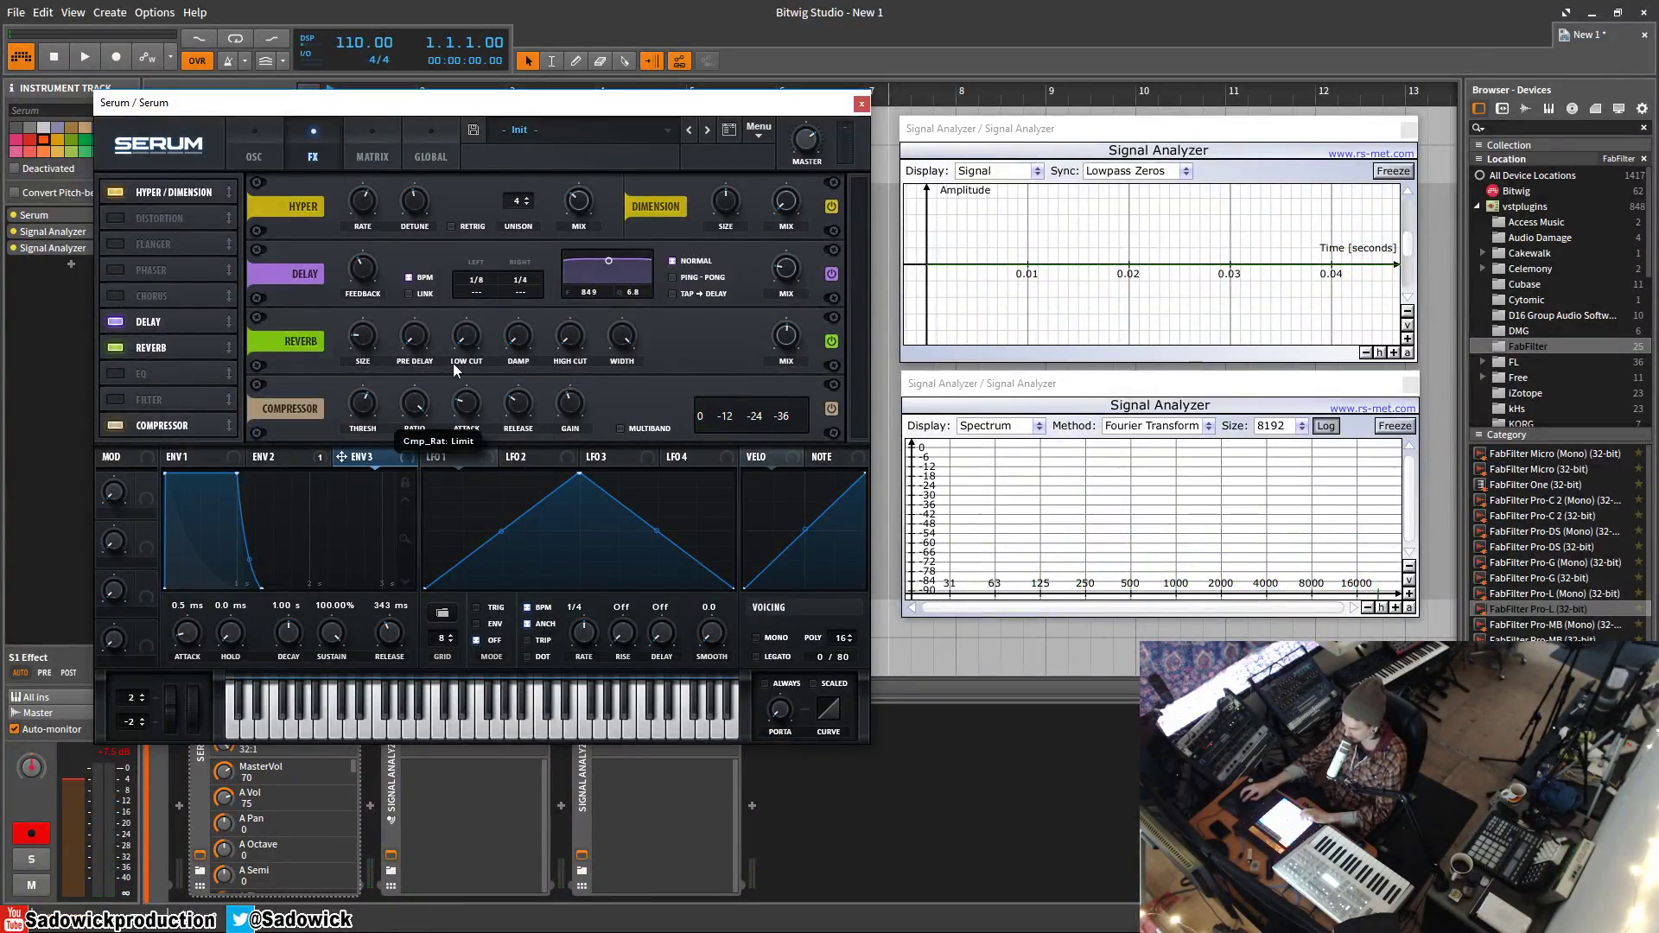
# - Shorten the compressor's release, reduce its gain to 0 dB and set its threshold to about -11.3 dB
pyautogui.moveTo(522, 406); pyautogui.dragTo(489, 638)
pyautogui.moveTo(366, 406); pyautogui.dragTo(405, 384)
pyautogui.moveTo(577, 403); pyautogui.dragTo(534, 435)
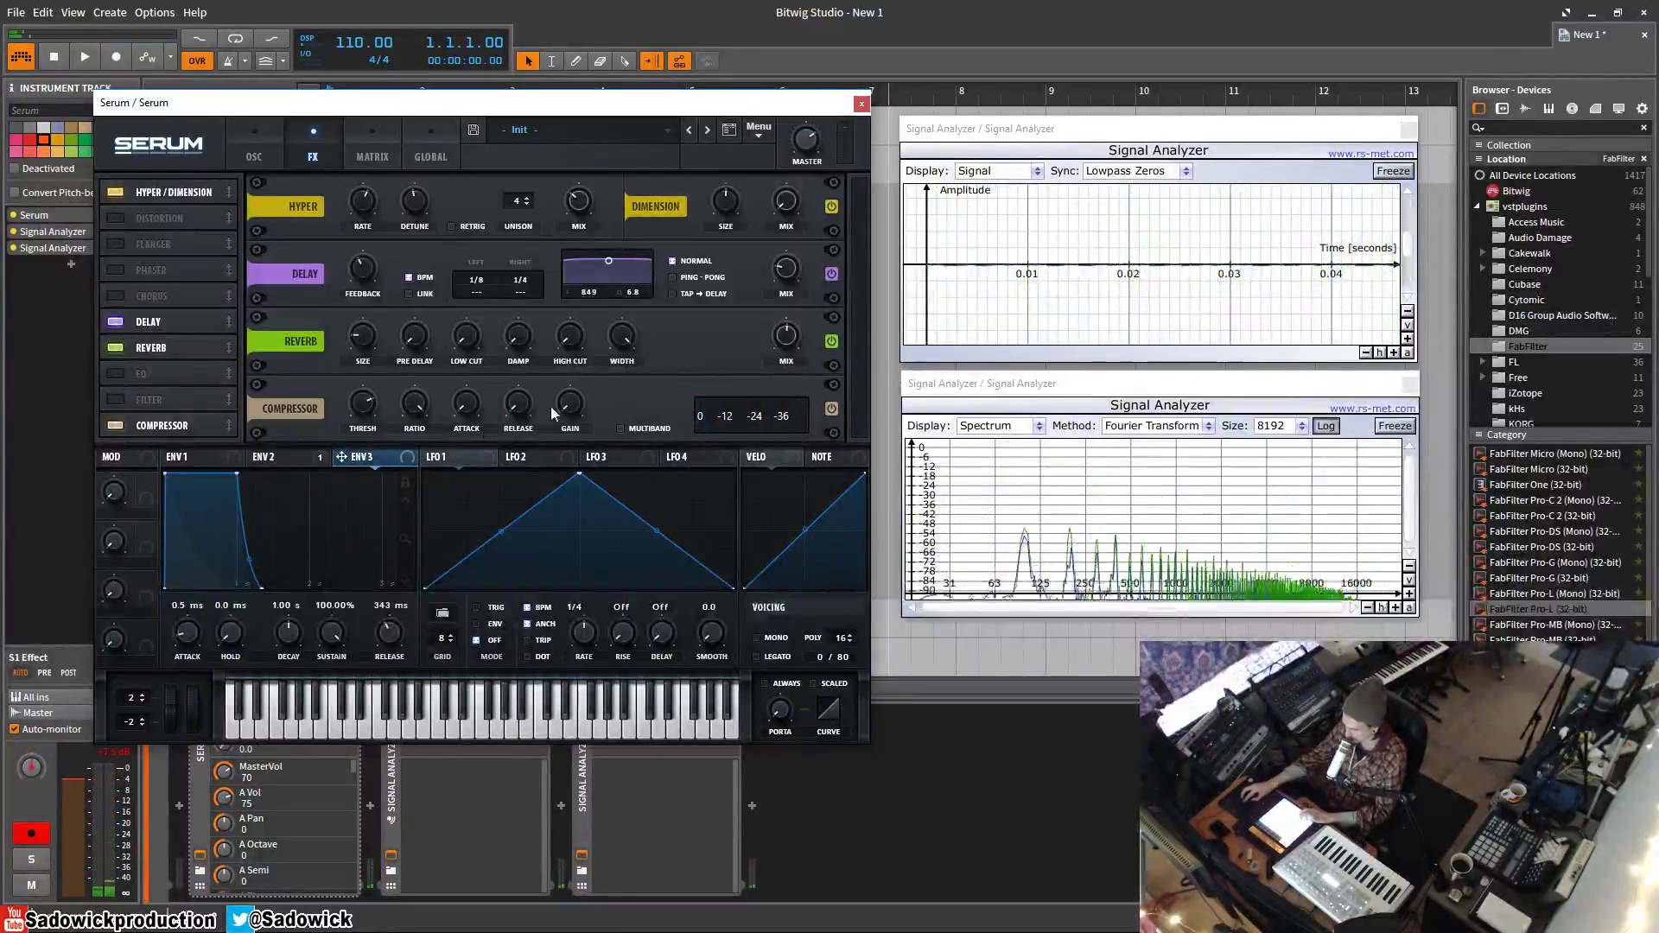
pyautogui.moveTo(363, 403); pyautogui.dragTo(364, 470)
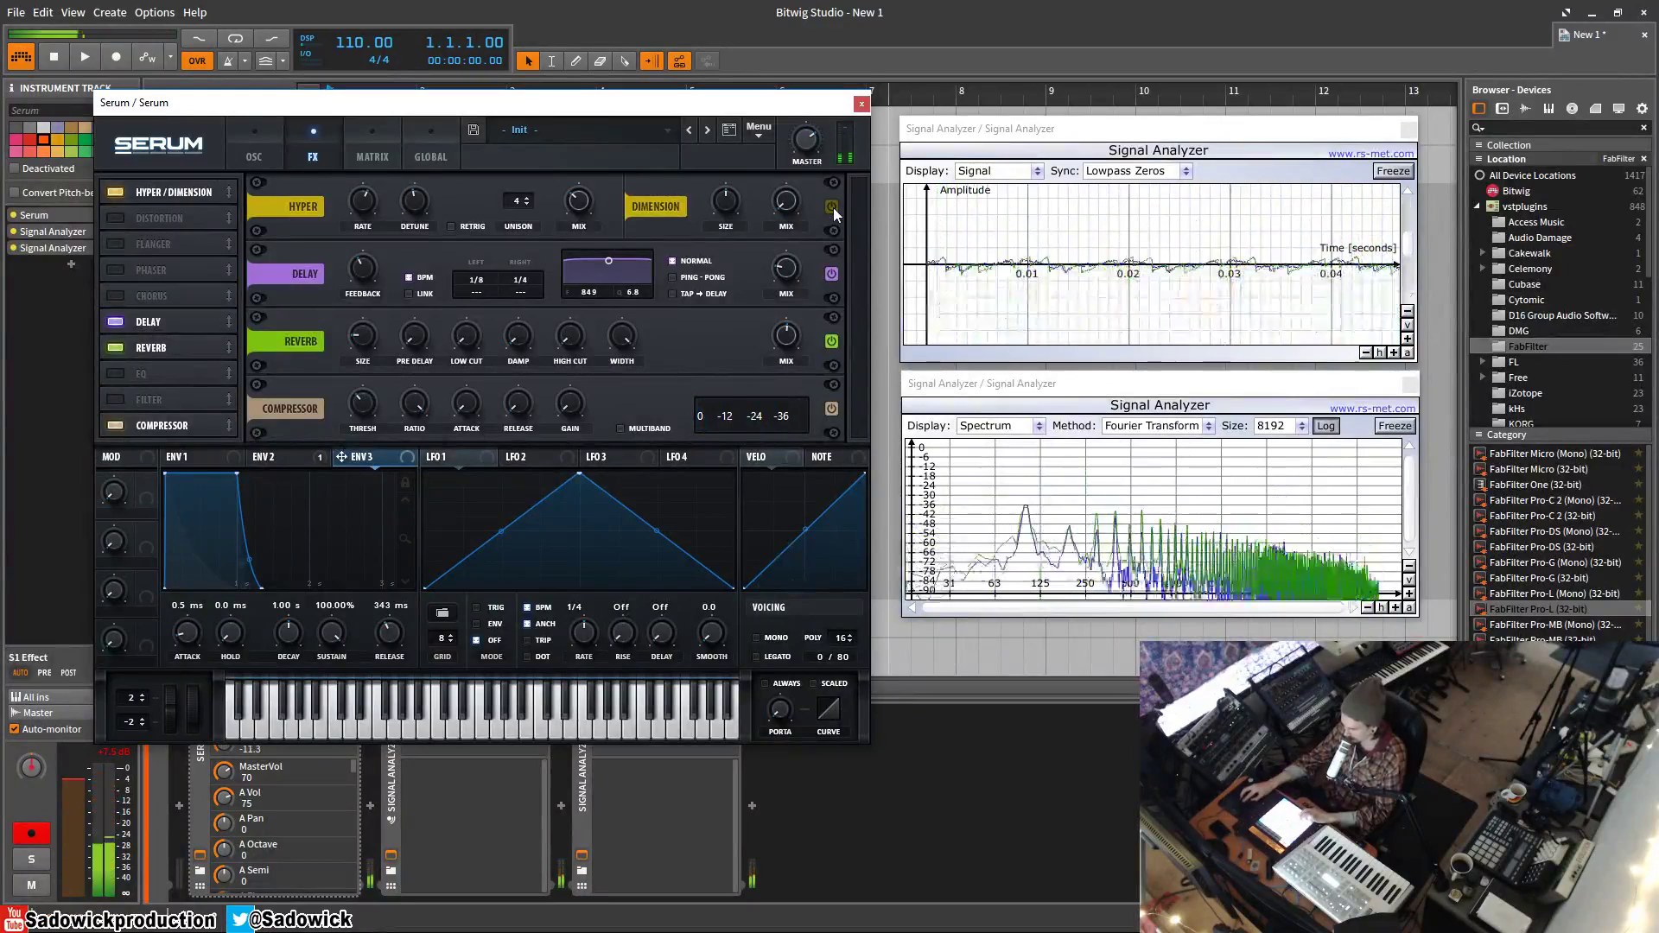
# - Bypass the delay and lower the reverb's mix to about 21%
pyautogui.click(831, 274)
pyautogui.moveTo(785, 336); pyautogui.dragTo(784, 381)
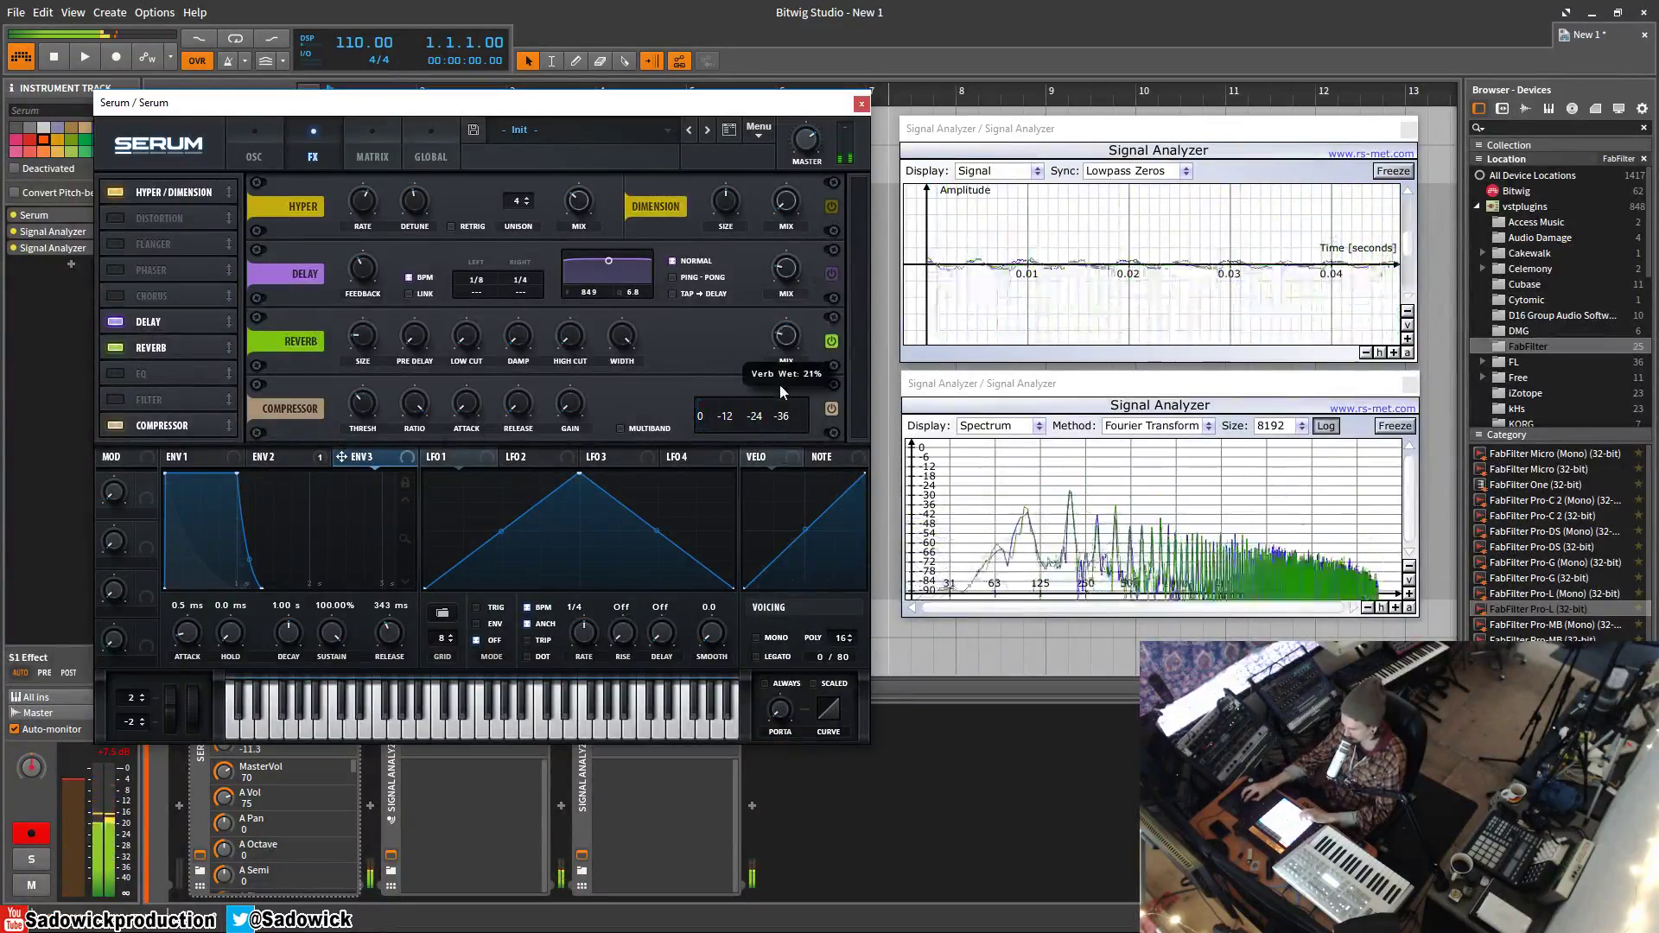